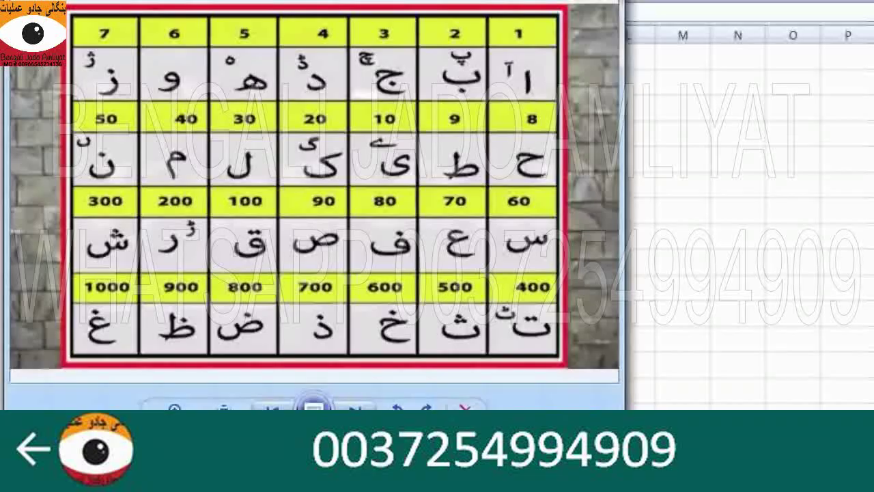
Step: Close the letter-value chart image to get back to the blank worksheet
click(465, 408)
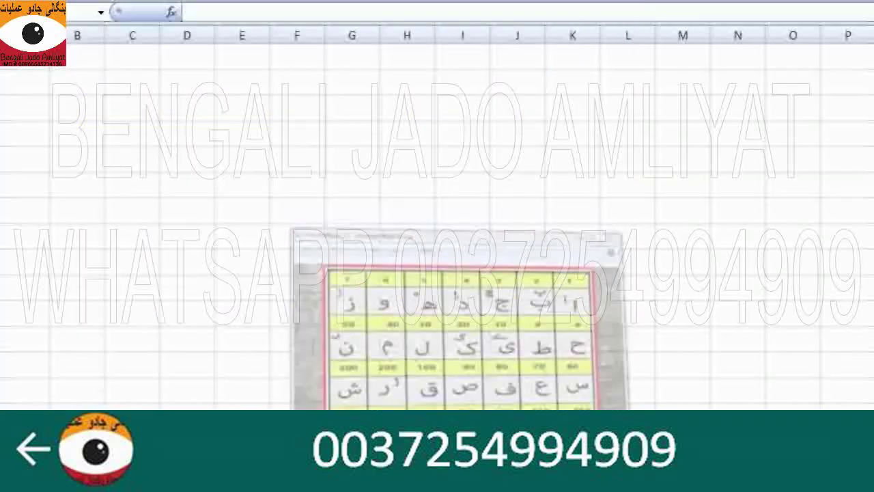
click(72, 86)
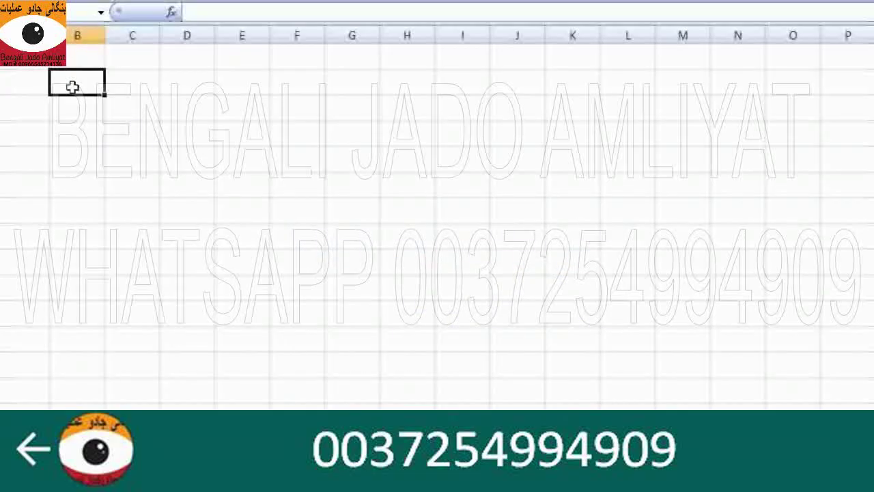
text(110)
key(Return)
Step: Enter the values 70, 30 and 10 in cells B2, B3 and B4
click(73, 85)
key(Delete)
text(70)
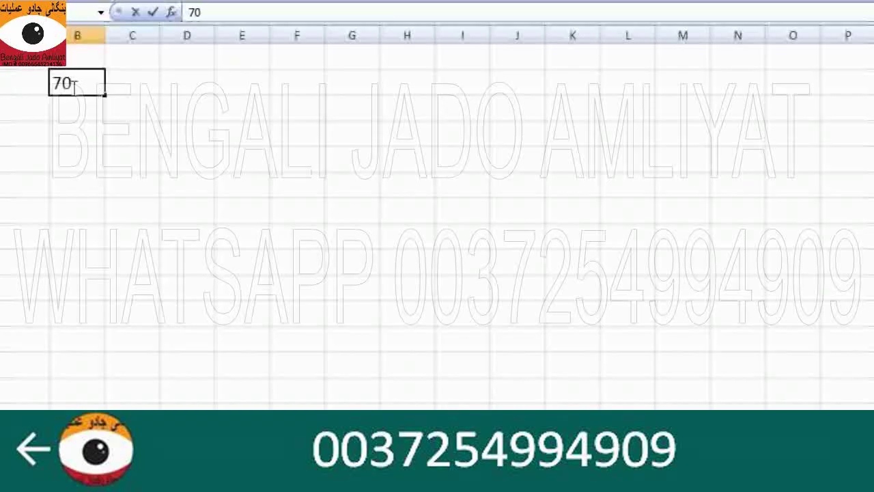
key(Return)
text(10)
key(Return)
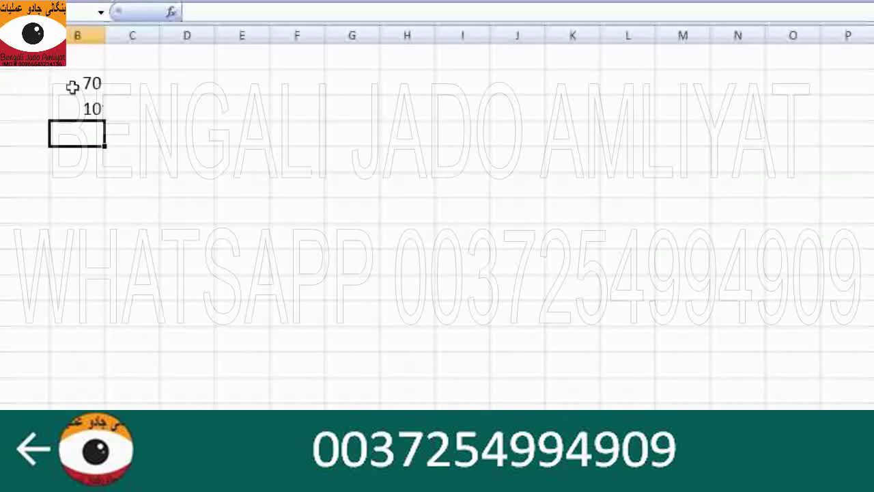
text(10)
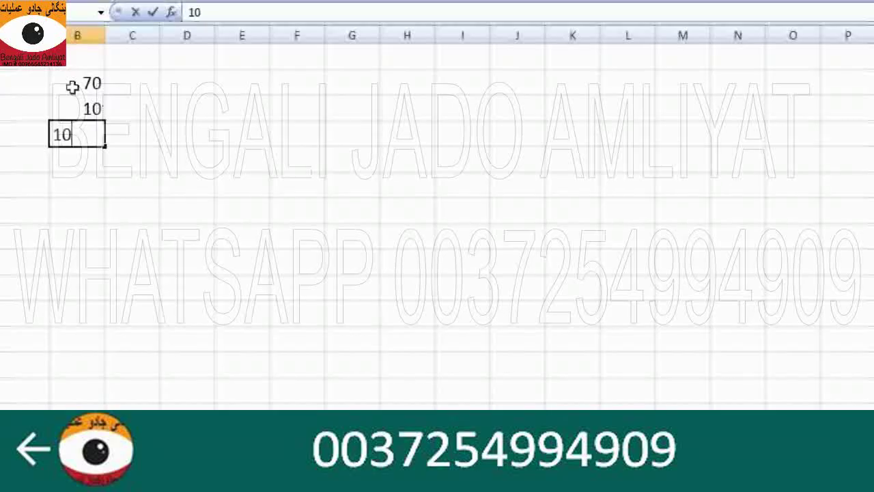
key(BackSpace)
key(BackSpace)
key(Up)
text(30)
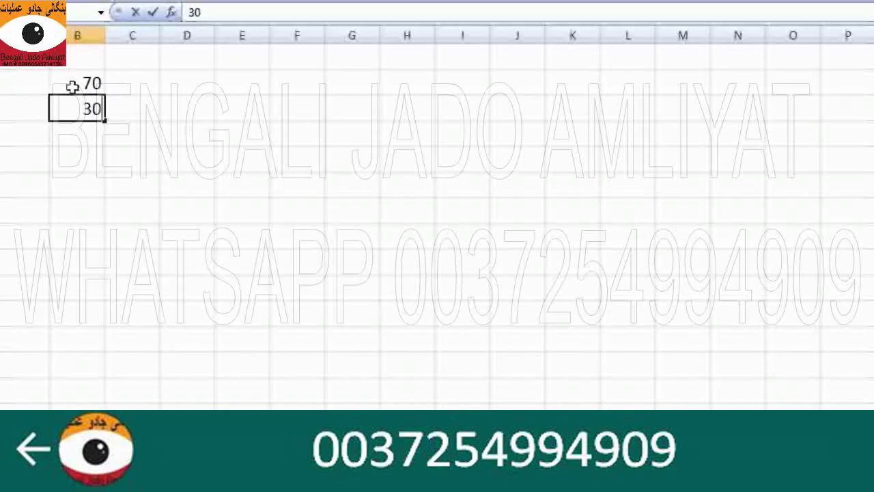
key(Return)
text(10)
key(Return)
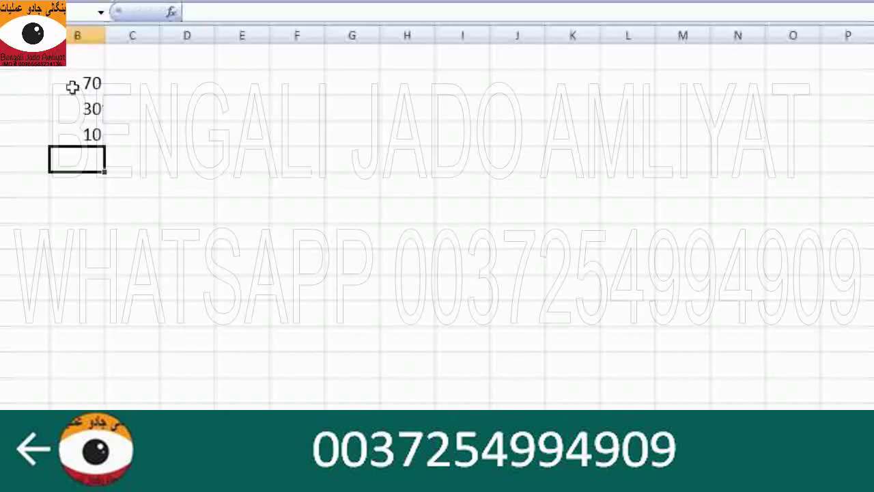
Step: Add up B2:B4 with a SUM formula in cell B5 and make that total bold
key(alt+equal)
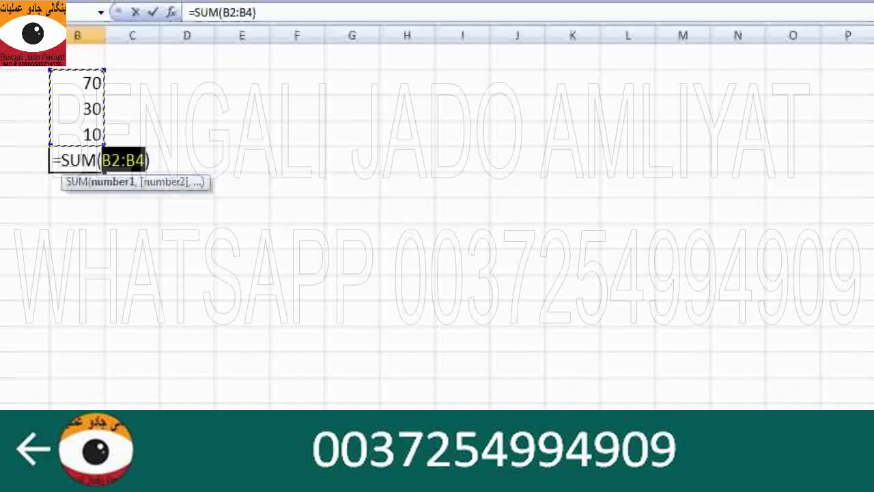
key(Return)
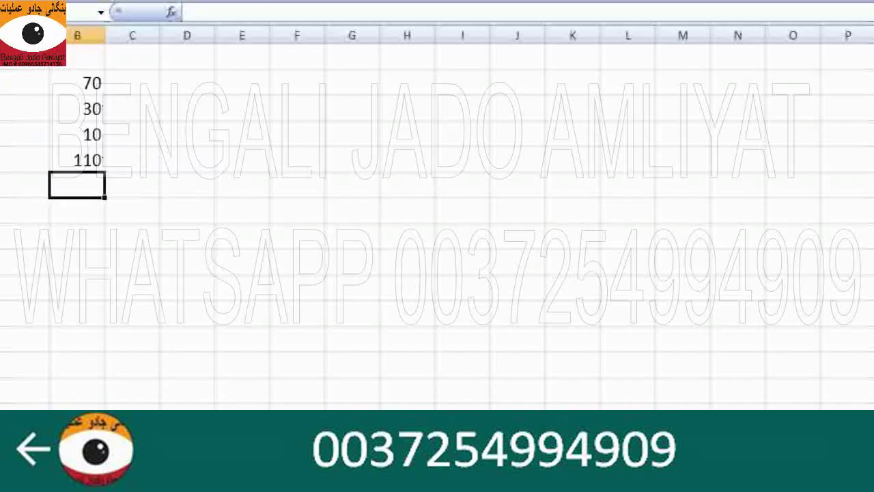
click(83, 160)
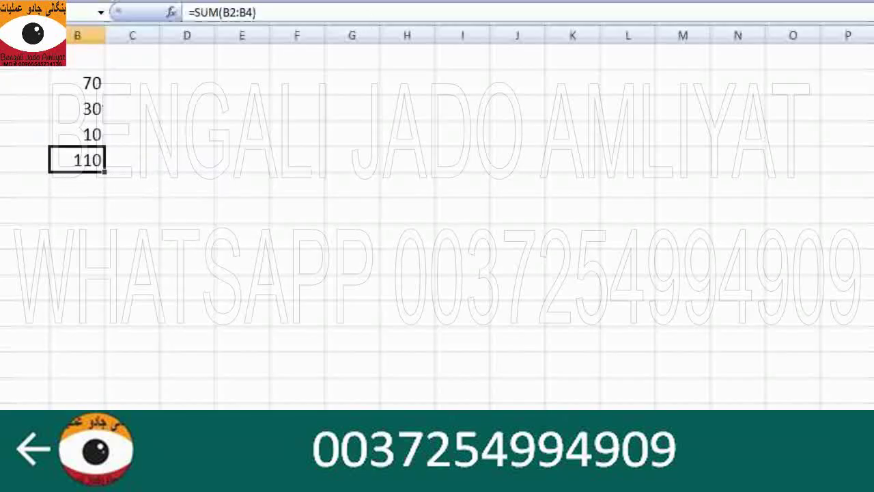
key(ctrl+b)
click(88, 209)
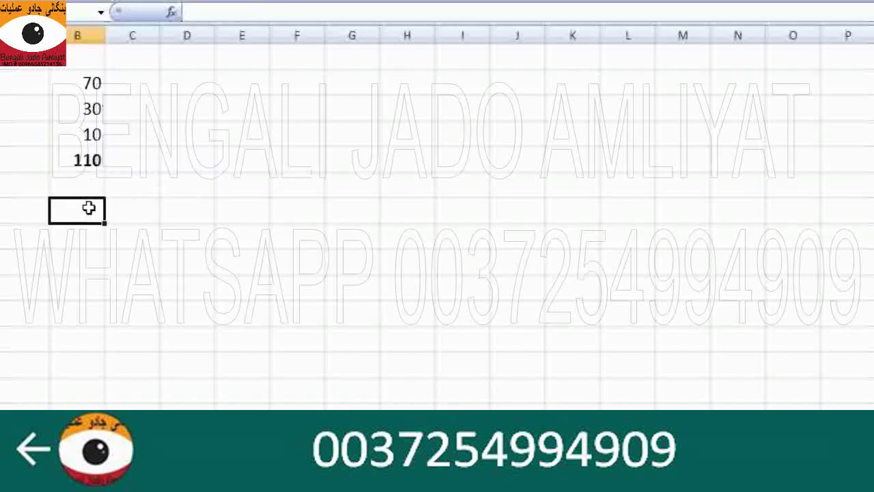
Step: Enter the values 80, 1, 9, 40 and 5 in cells C2 to C6
click(139, 84)
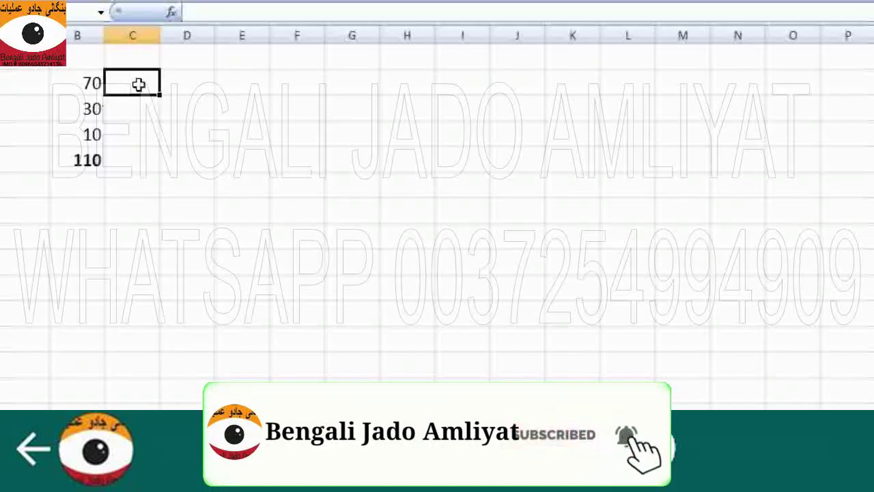
text(80)
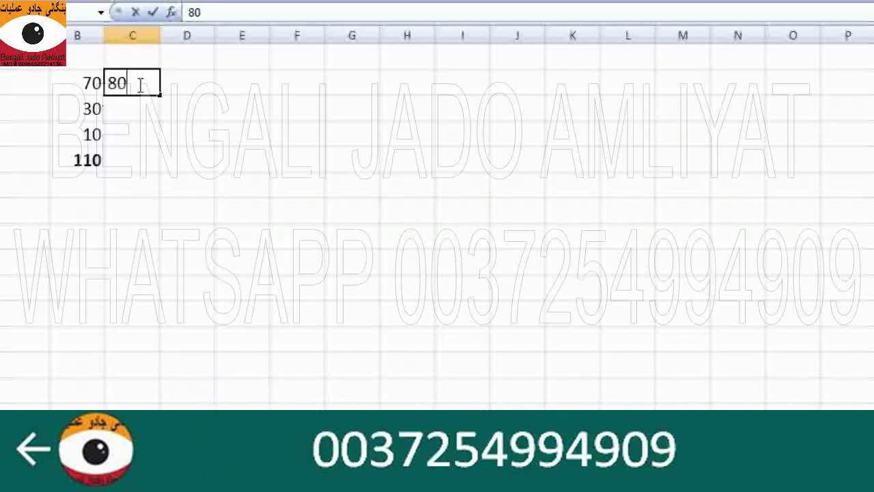
key(Return)
text(1)
key(Return)
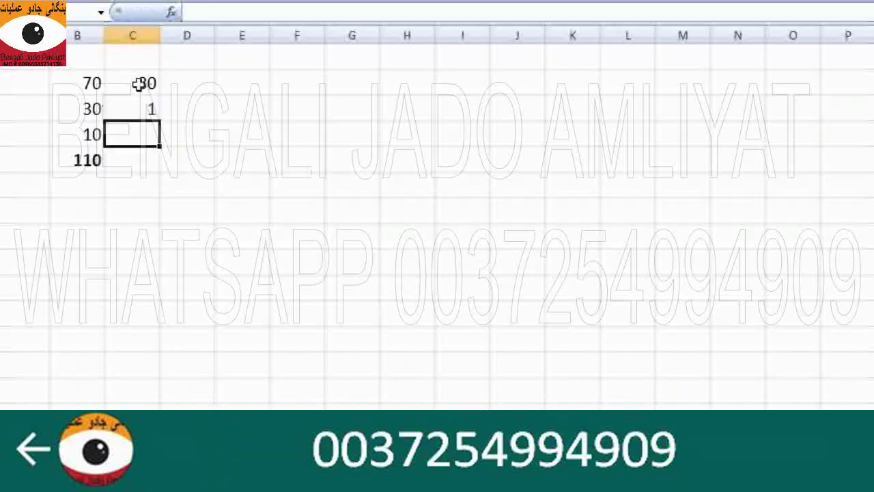
text(9)
key(Return)
text(40)
key(Return)
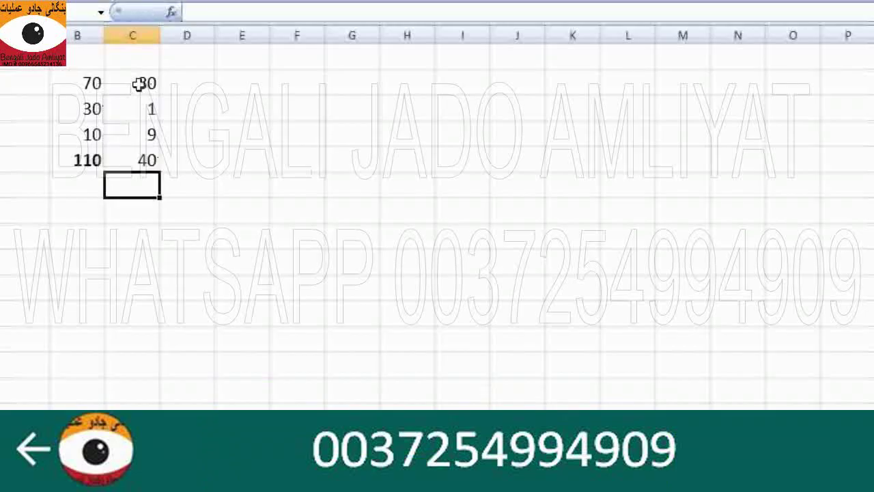
text(5)
key(Return)
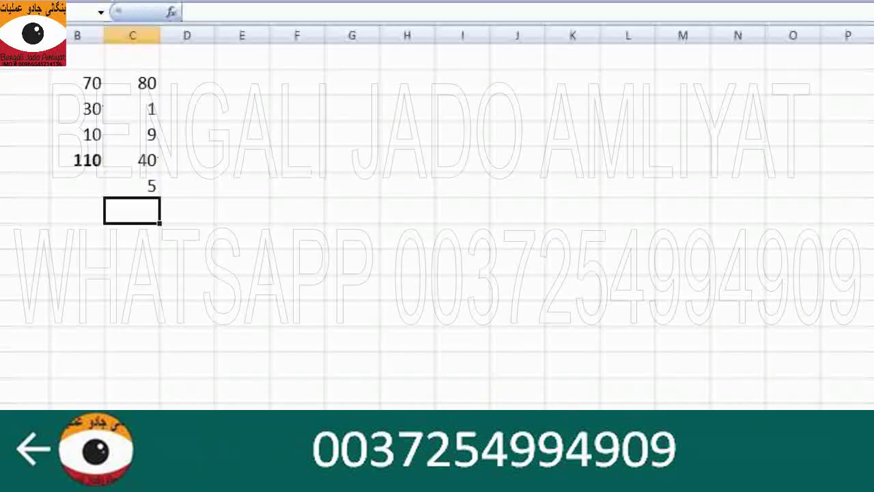
Step: Add up C2:C6 with a SUM formula in cell C7 and make that total bold
key(alt+equal)
key(Return)
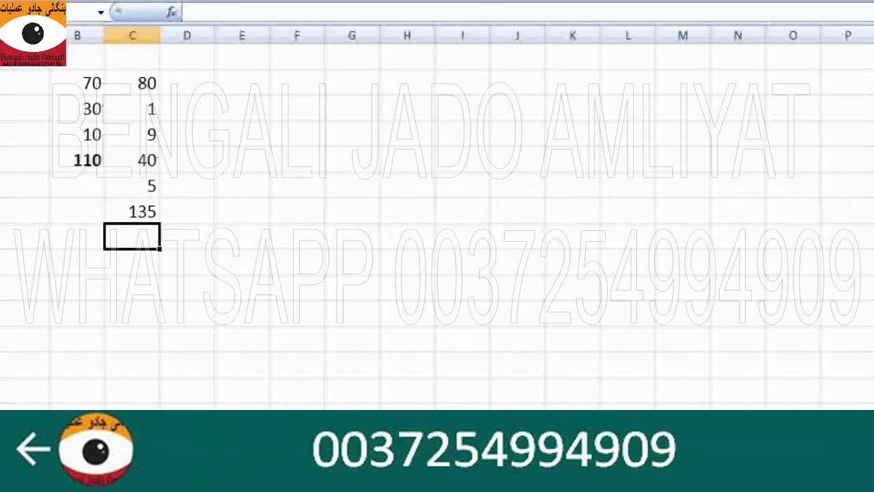
click(154, 209)
key(ctrl+b)
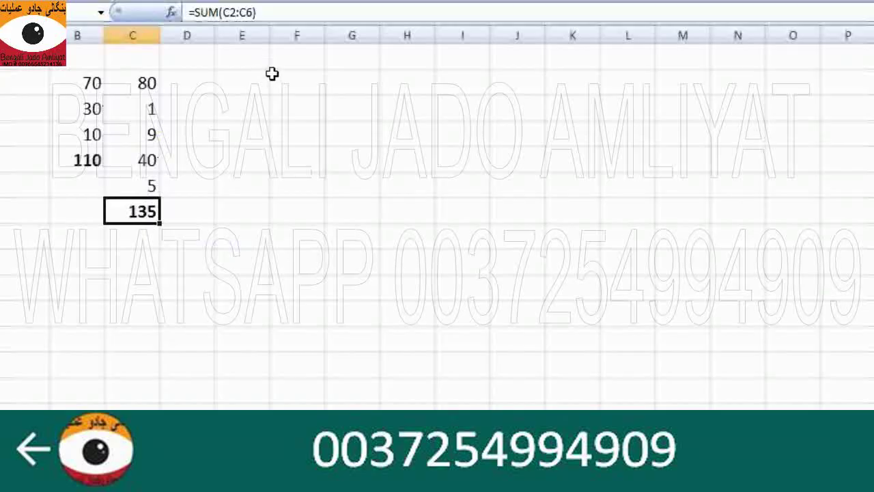
Step: Highlight the two column totals in B5 and C7 with a yellow fill
click(202, 82)
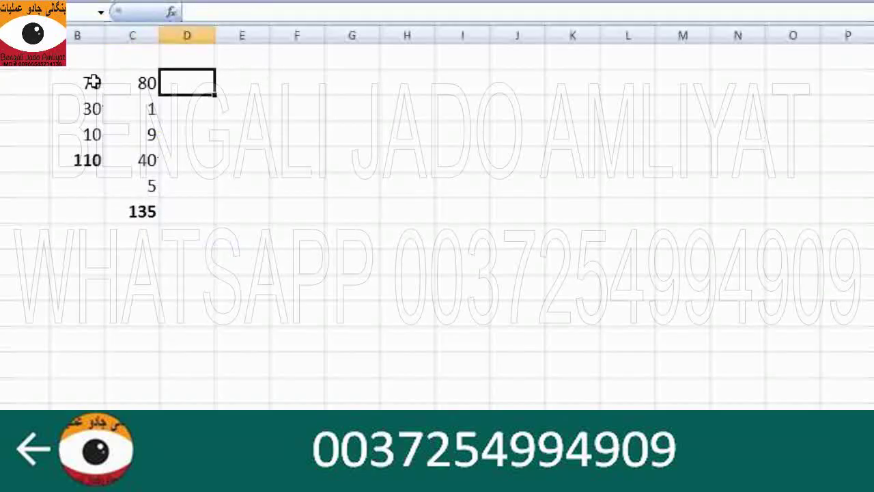
drag(93, 82, 88, 153)
click(88, 153)
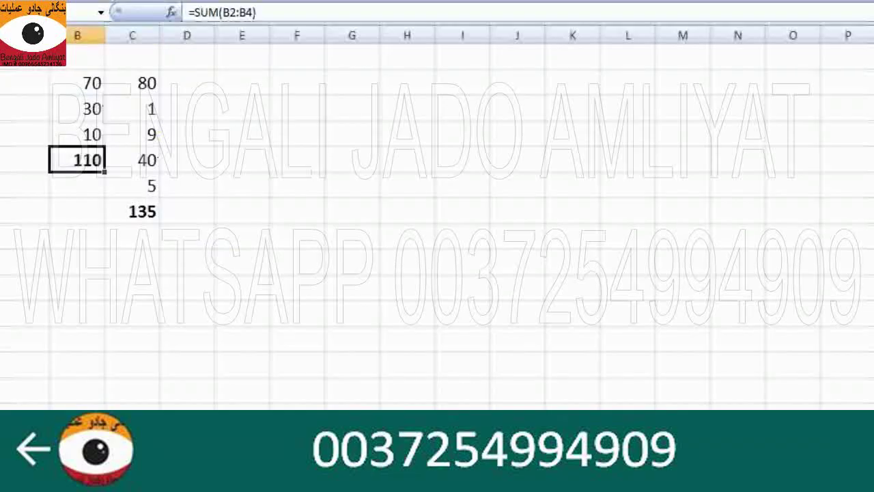
click(144, 209)
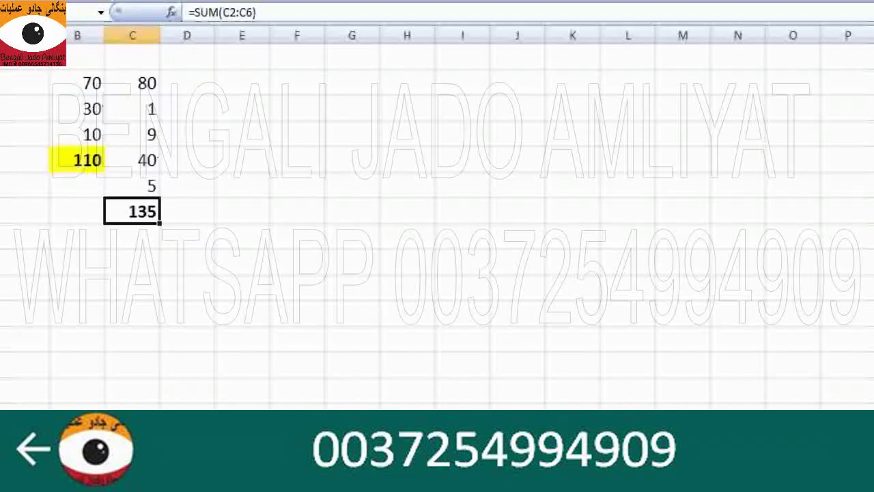
key(F4)
click(296, 140)
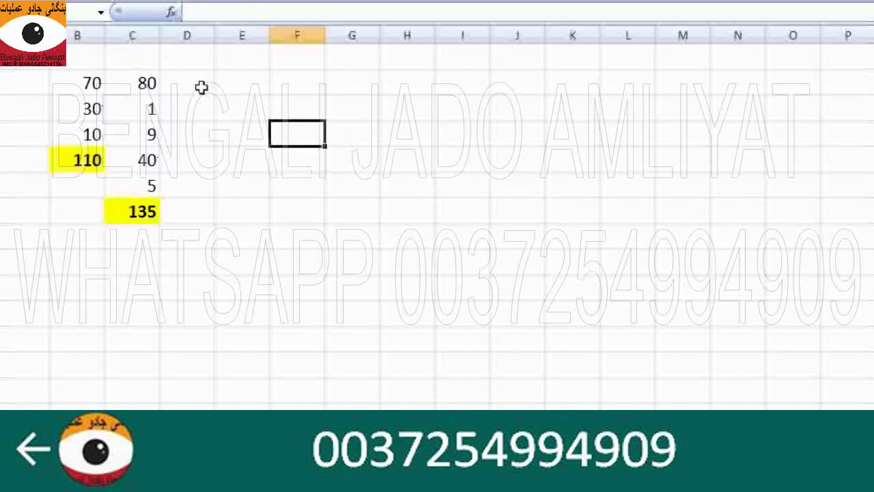
click(78, 160)
click(130, 217)
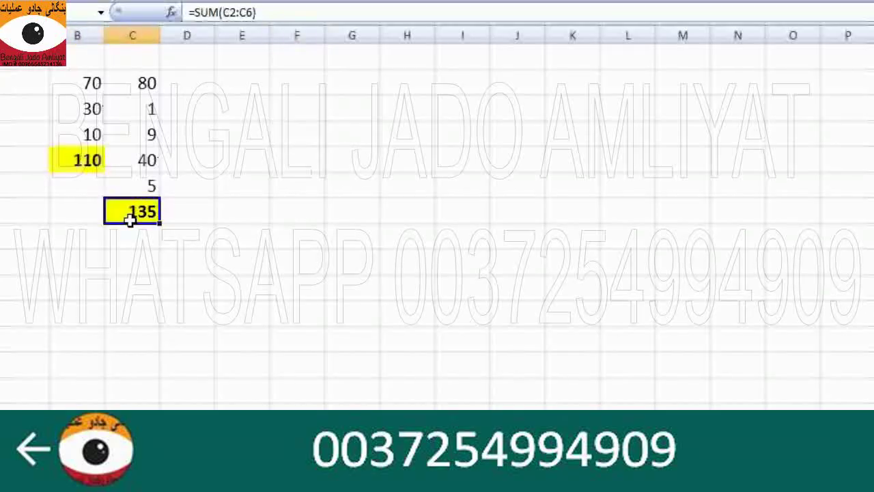
click(253, 187)
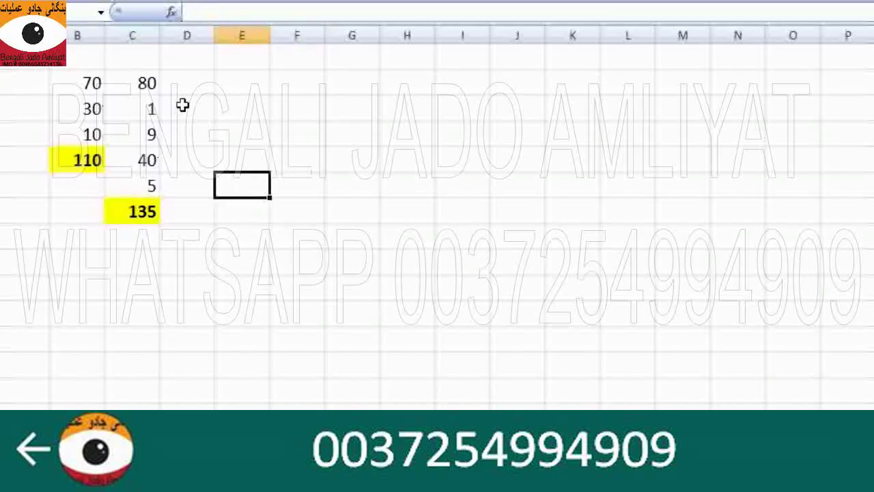
click(200, 83)
text(92)
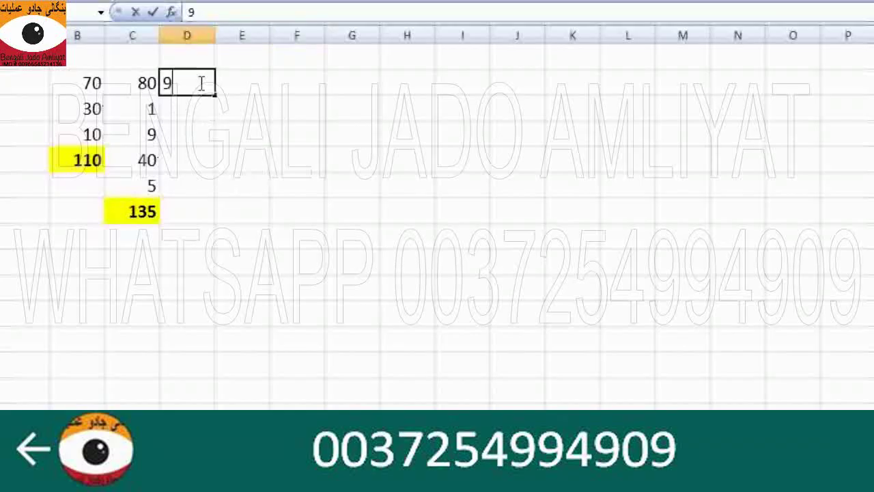
key(Return)
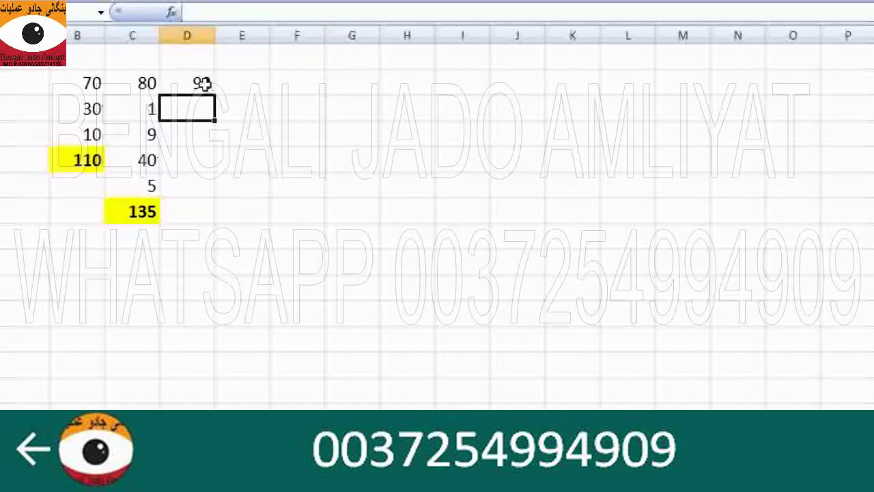
click(204, 83)
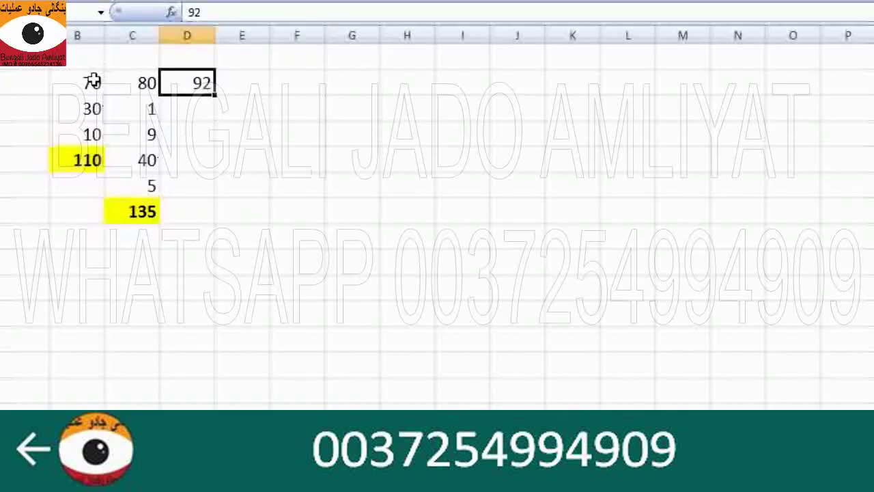
drag(89, 81, 86, 156)
click(189, 83)
key(Delete)
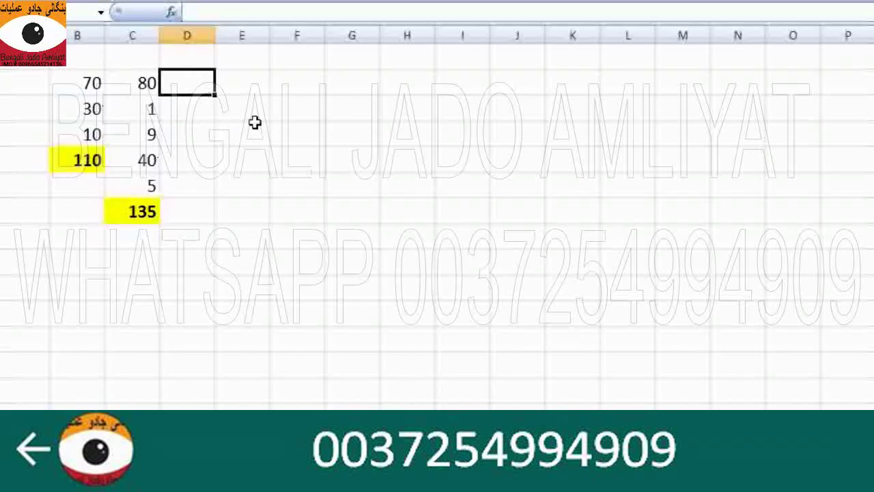
Step: Review the values and totals in B2:B5 and C2:C7, and the empty range D2:D7 beside them
drag(141, 83, 145, 184)
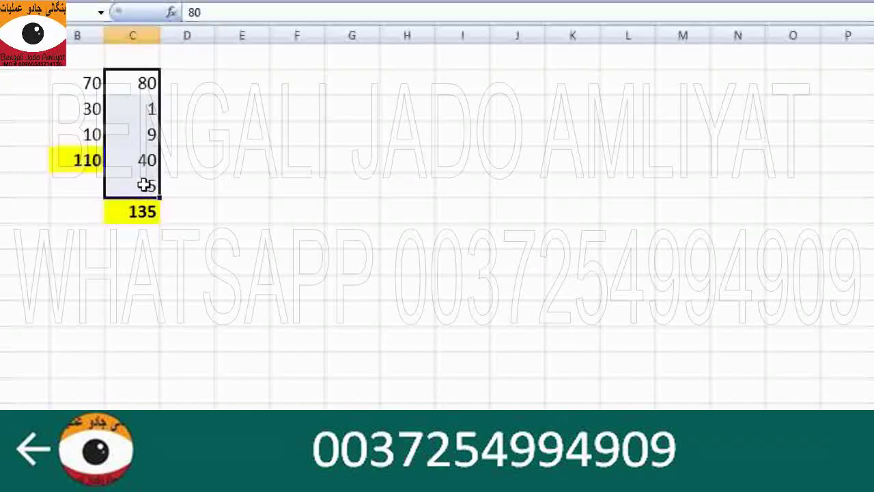
click(172, 92)
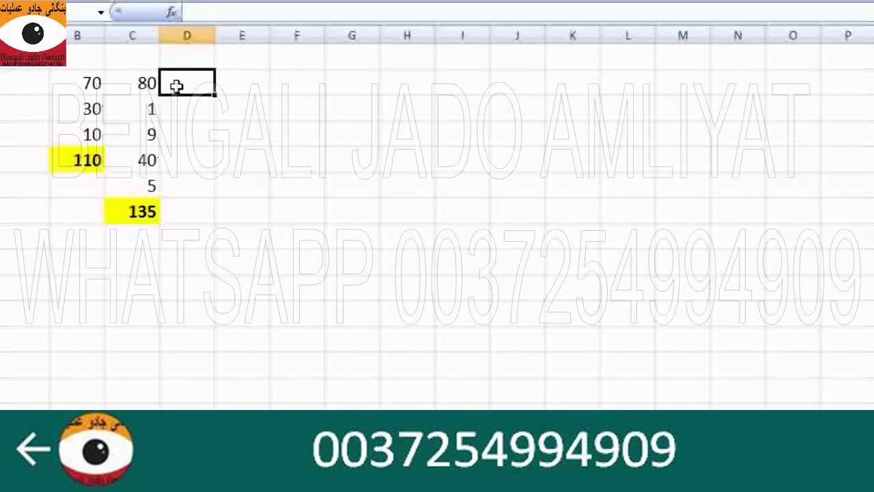
click(254, 80)
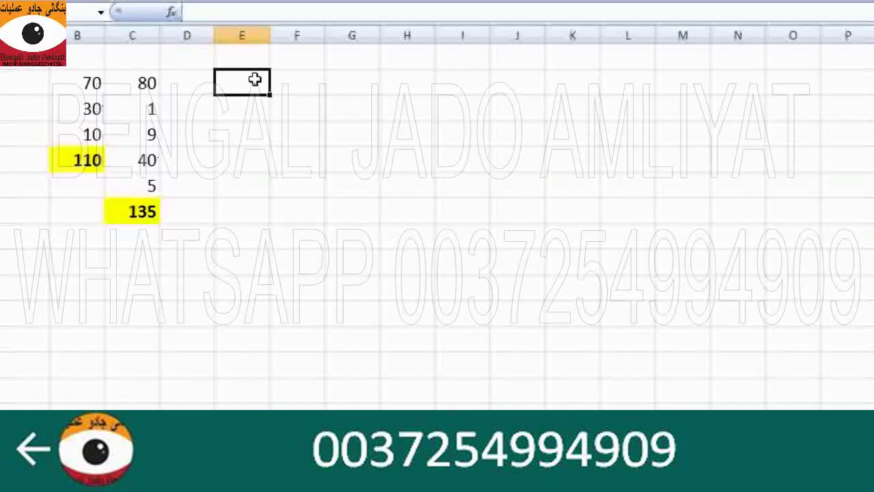
drag(89, 82, 86, 162)
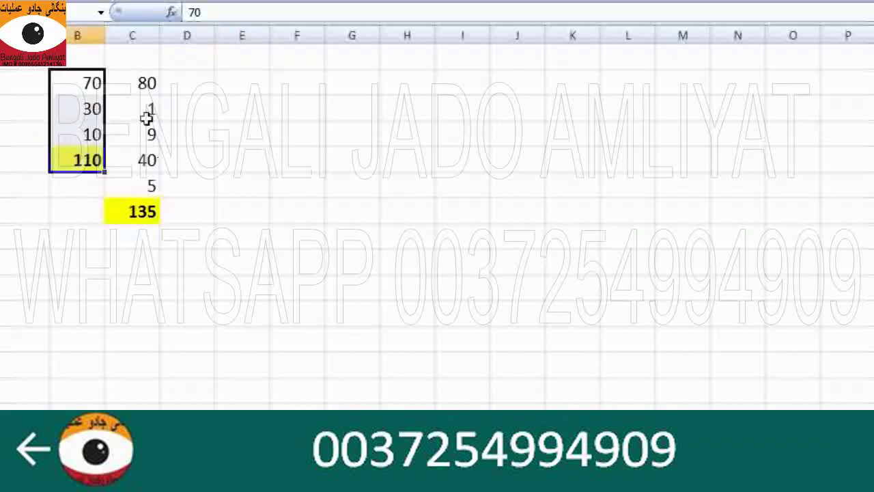
drag(146, 81, 136, 207)
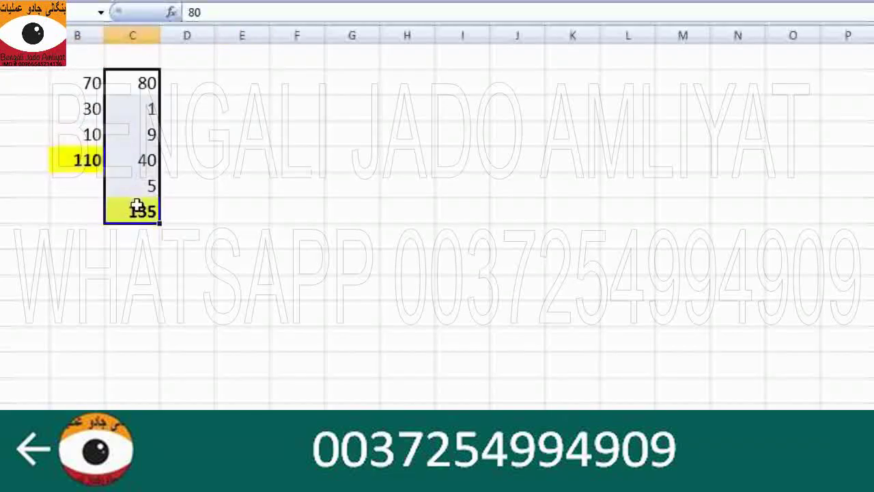
click(137, 207)
click(201, 86)
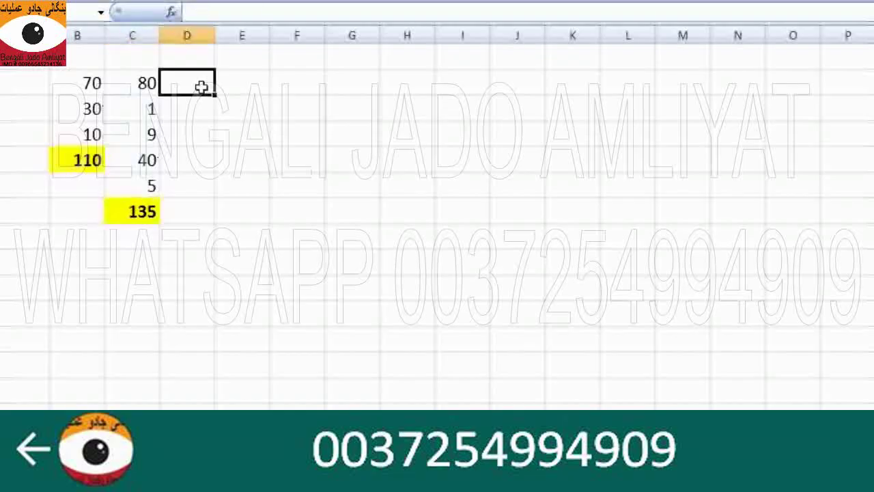
drag(201, 87, 196, 208)
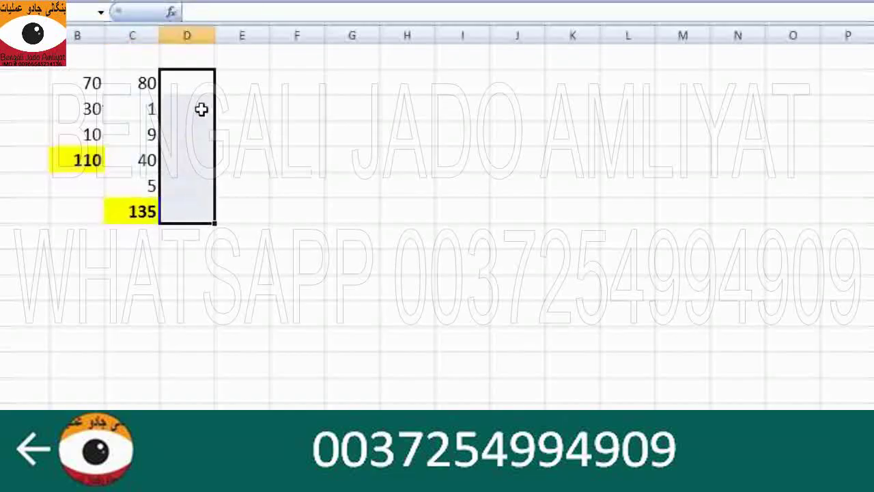
drag(150, 77, 149, 181)
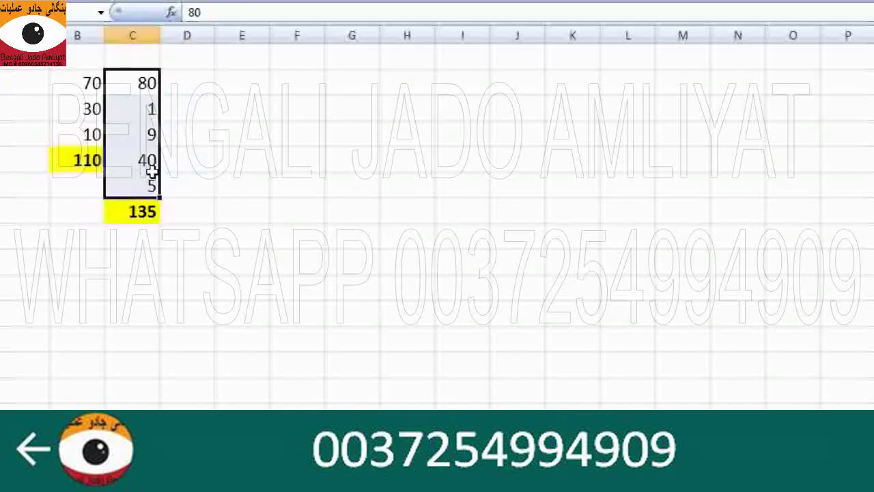
click(194, 73)
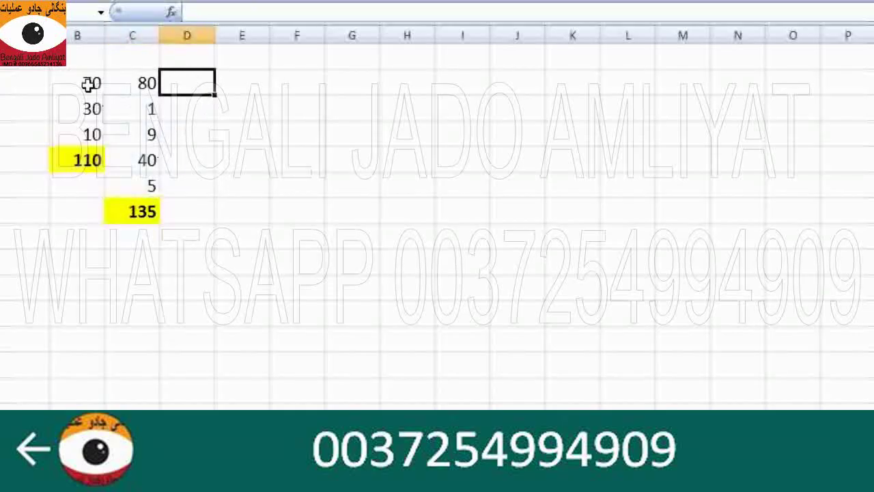
drag(86, 82, 107, 136)
drag(126, 84, 127, 212)
Step: Enter the values 5, 40, 7, 1 and 4 in cells D2 to D6 and total them with SUM in D7
click(180, 82)
text(5)
key(Return)
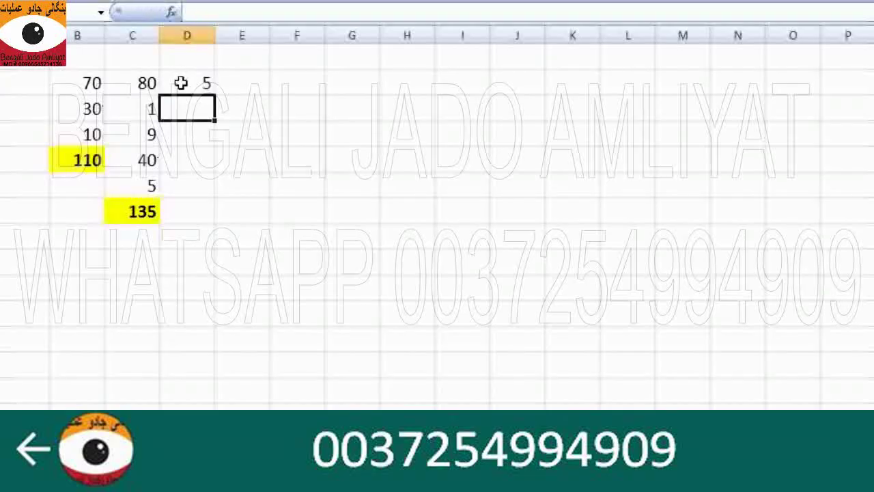
text(40)
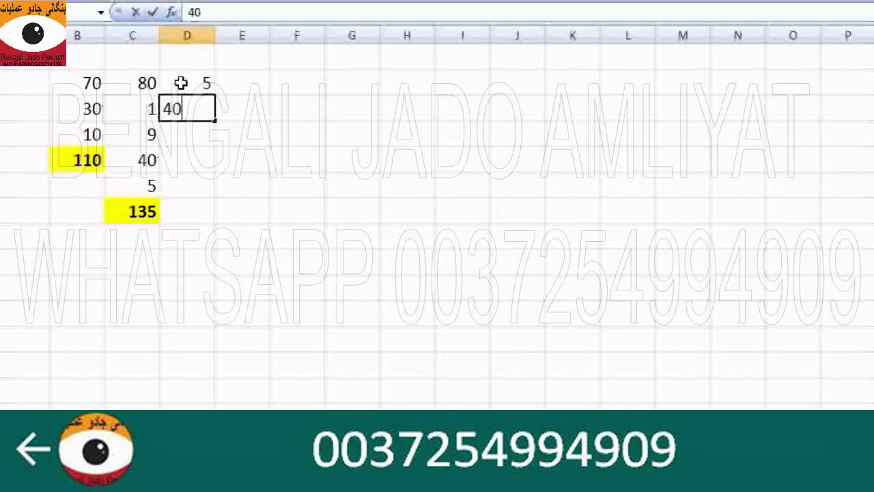
key(Return)
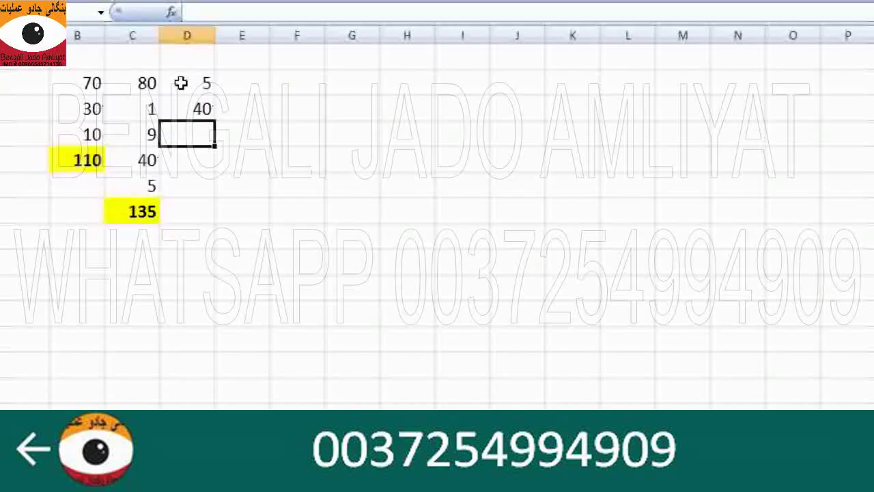
text(7)
key(Return)
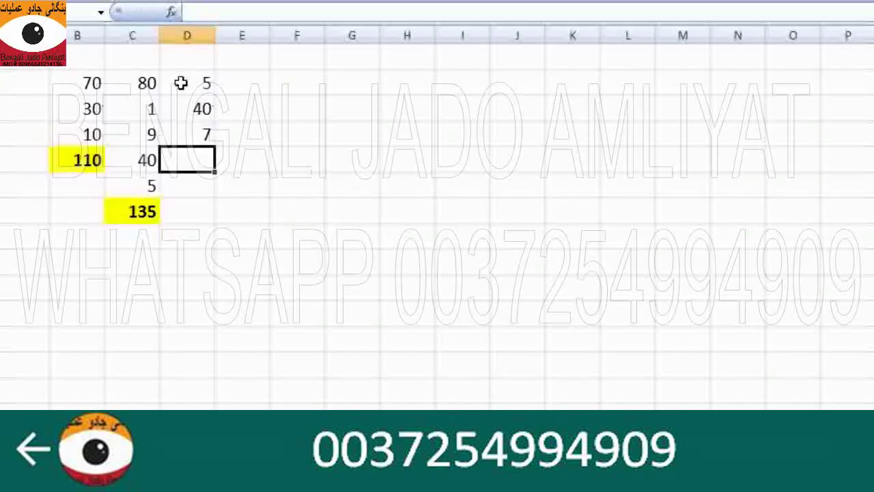
text(1)
key(Return)
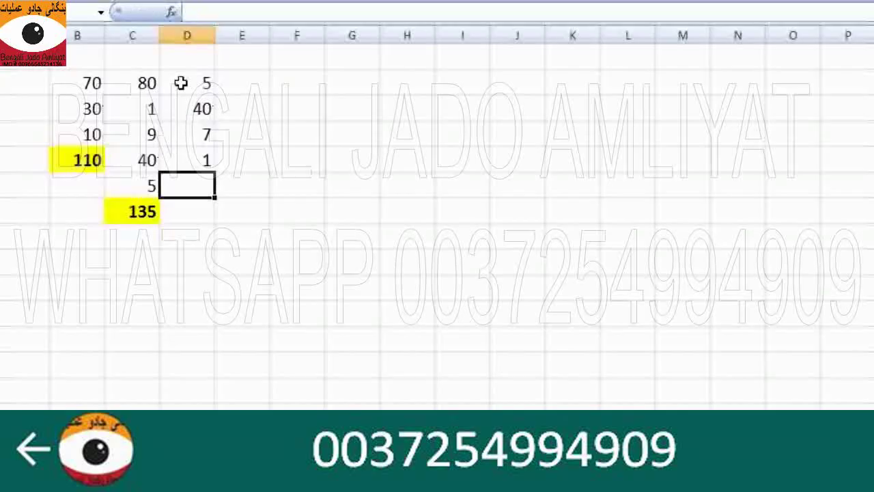
text(4)
key(Return)
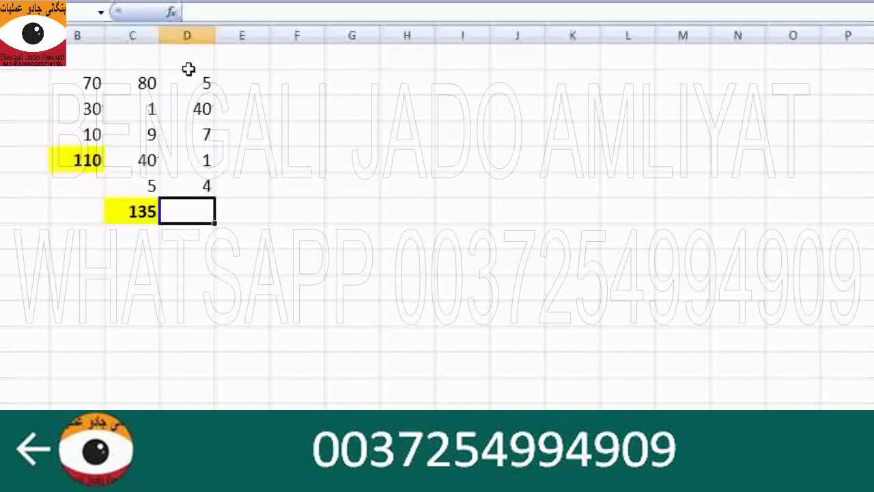
key(alt+equal)
key(Return)
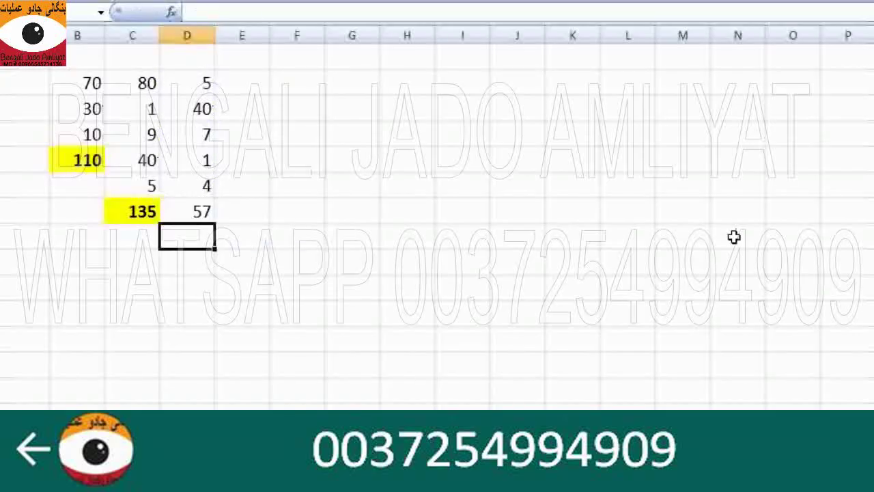
Step: Switch to Windows Photo Viewer and place the letter value chart beside columns B to D to check the entered values
key(alt+Tab)
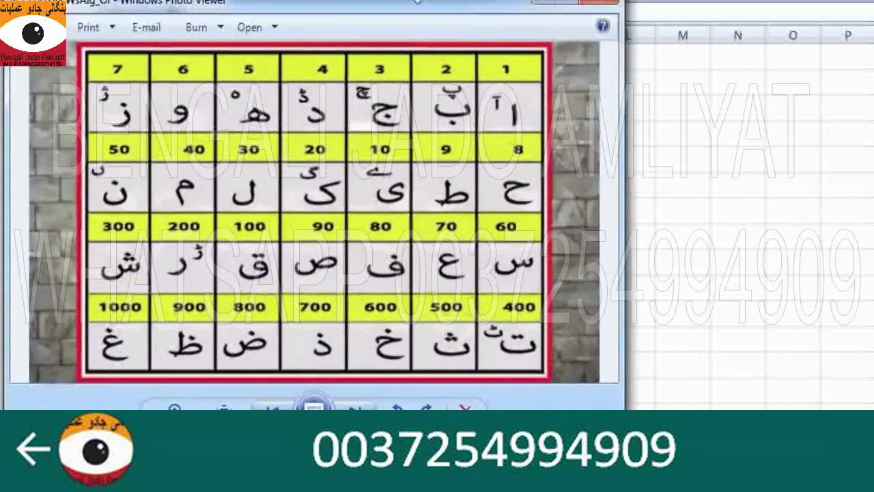
drag(384, 14, 651, 1)
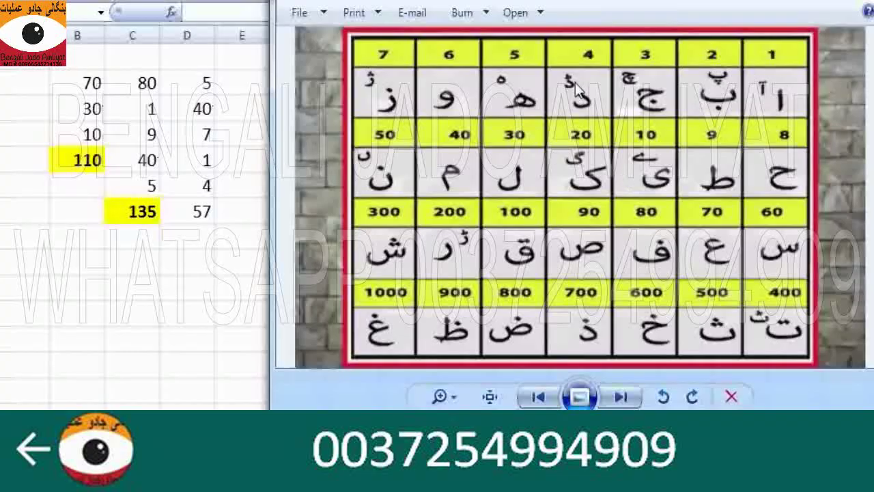
Step: Return to the Excel worksheet and give the column total in D7 a yellow fill and bold text
click(203, 216)
click(203, 216)
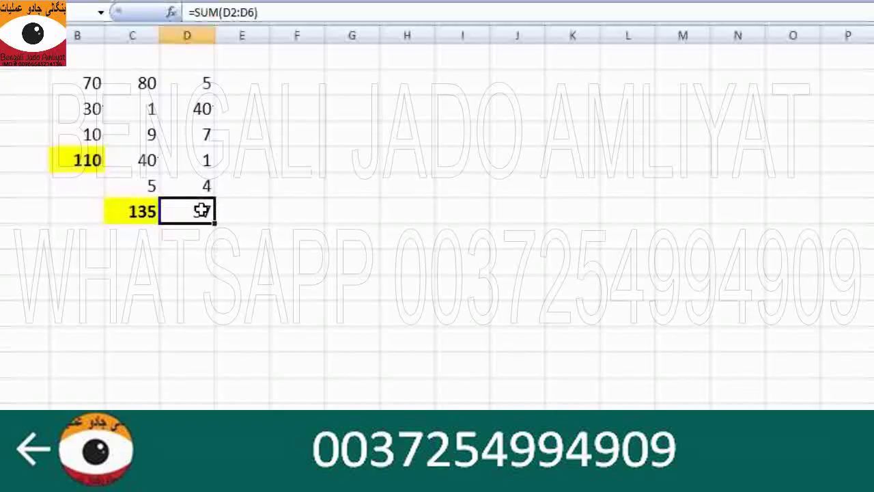
key(F4)
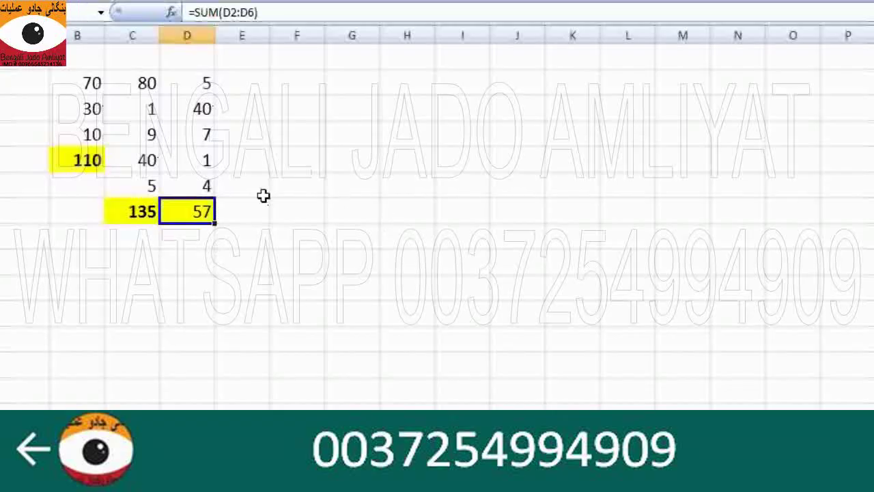
click(235, 201)
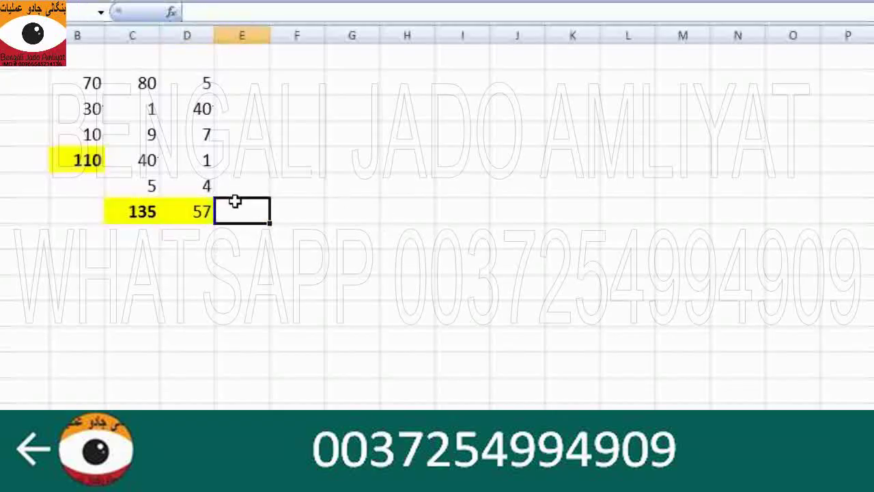
click(180, 212)
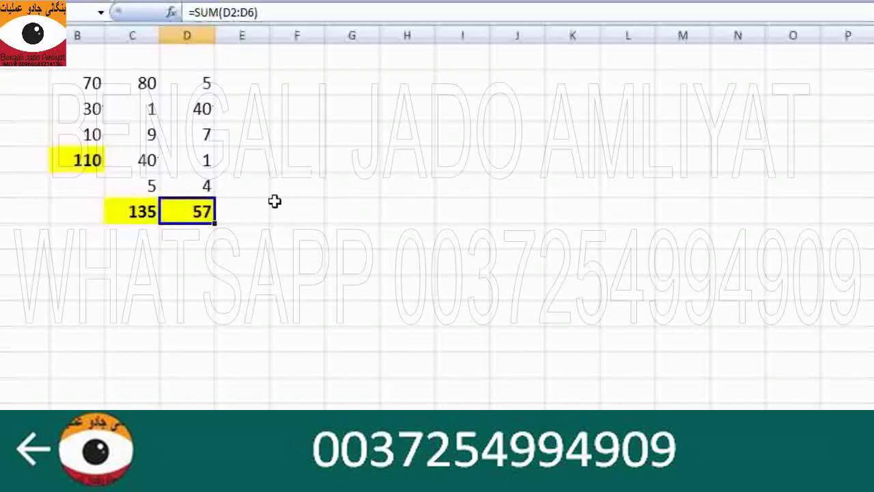
Step: Bring the three column totals together by linking F2 to B5, F3 to C7 and F4 to D7
click(260, 84)
click(291, 84)
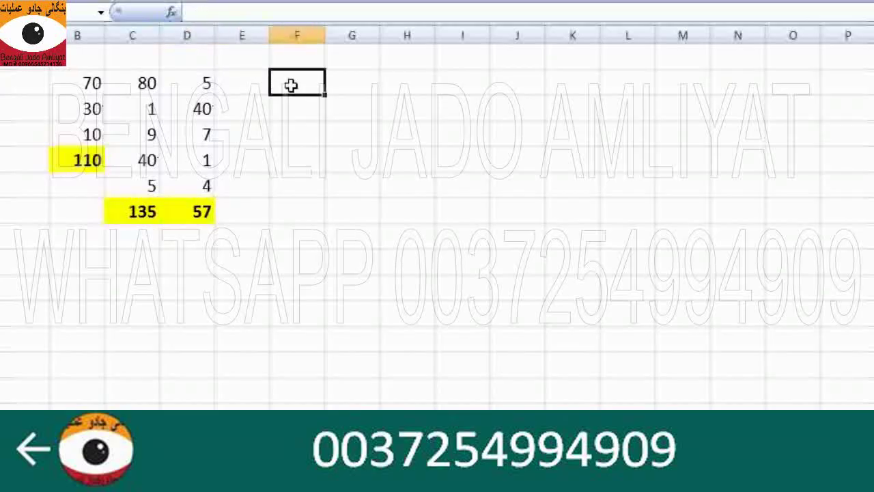
text(=)
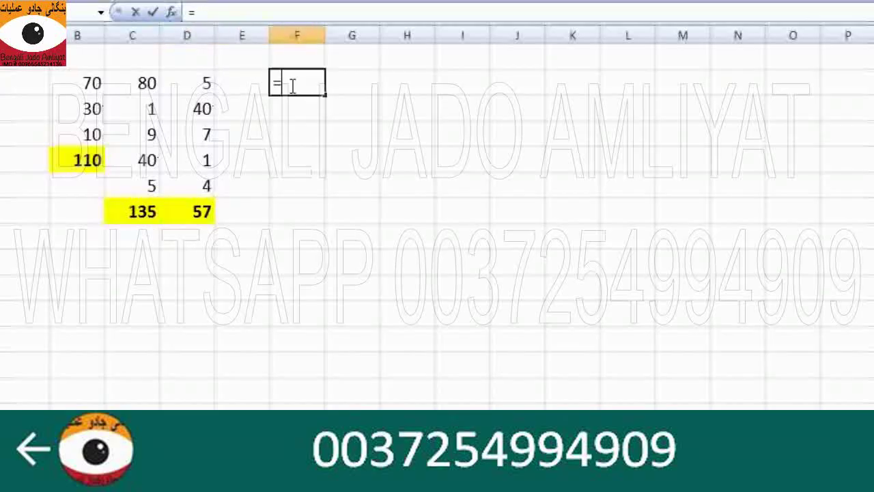
click(74, 162)
key(Return)
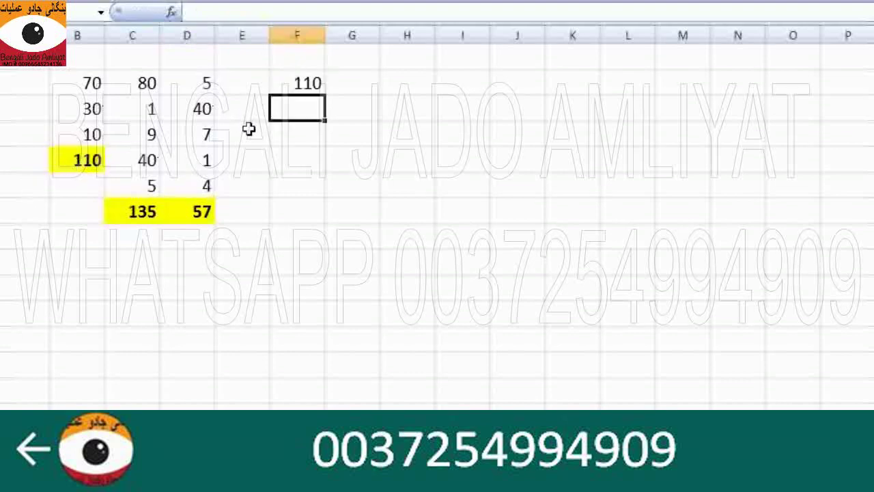
text(=)
click(131, 212)
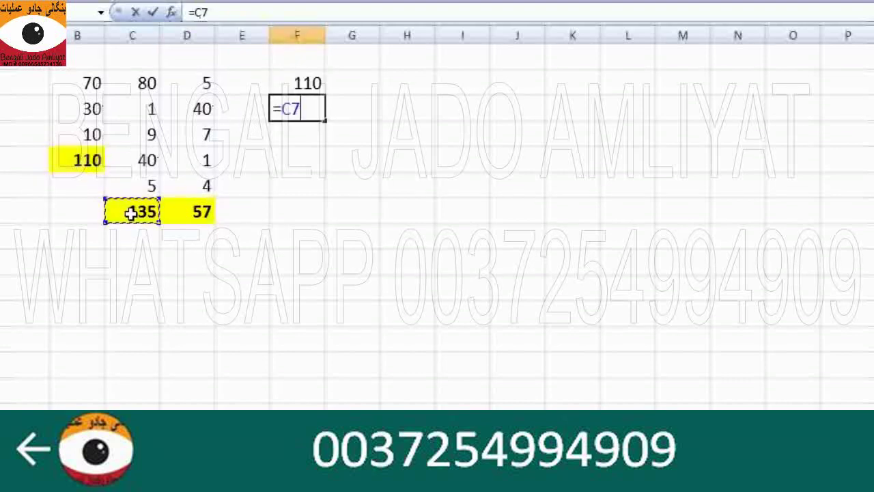
key(Return)
text(=)
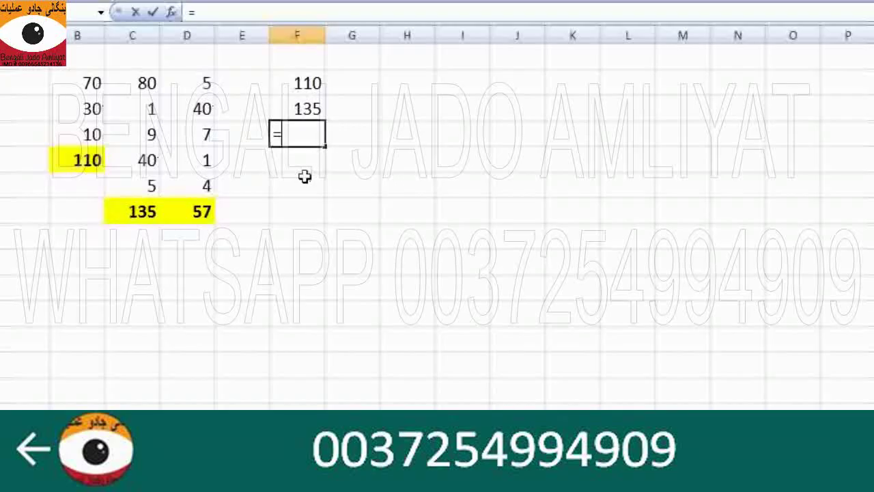
click(202, 212)
key(Return)
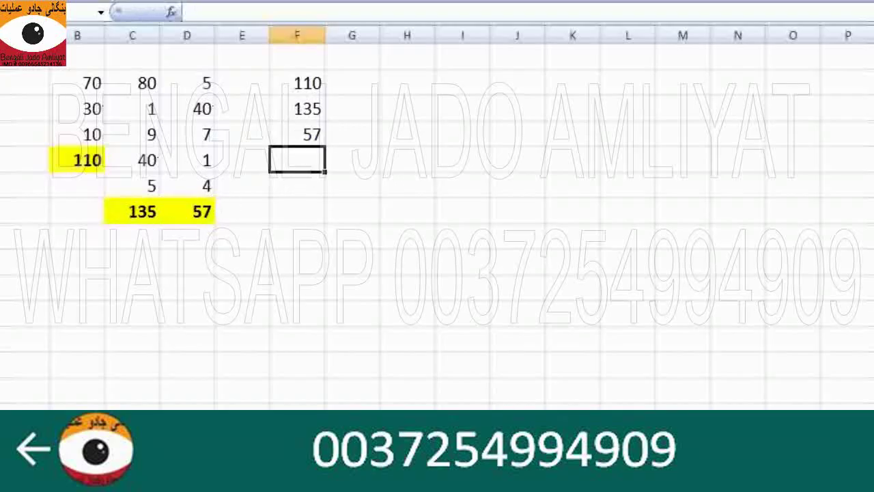
Step: Add up the linked totals F2:F4 with a SUM formula in cell F5
key(alt+equal)
key(Return)
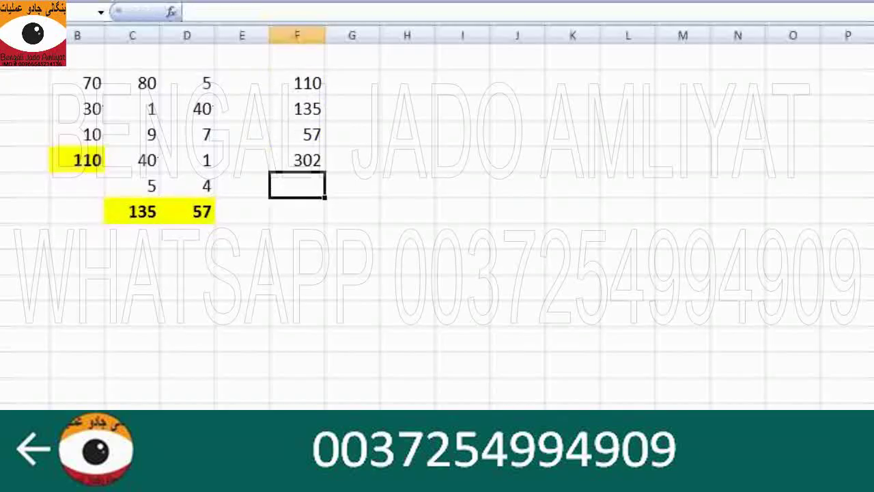
click(298, 160)
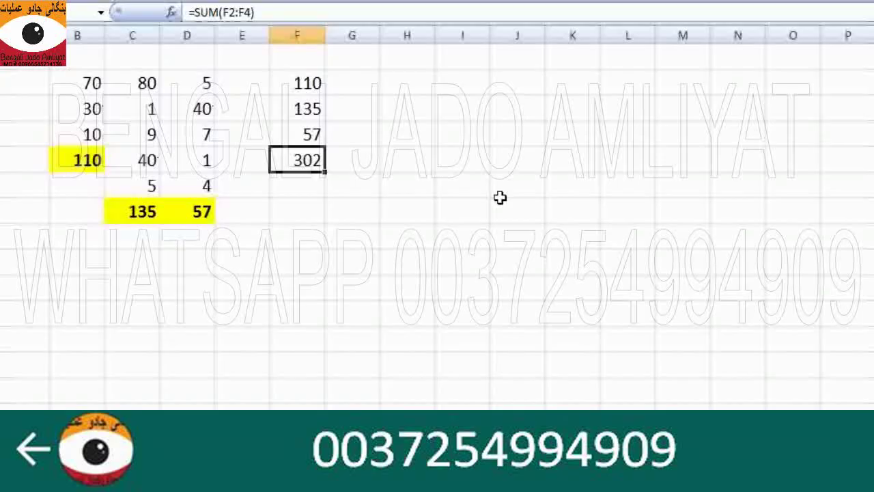
Step: Enter -30 in cell F6 and add it to the grand total with =SUM(F5:F6) in F7
click(316, 187)
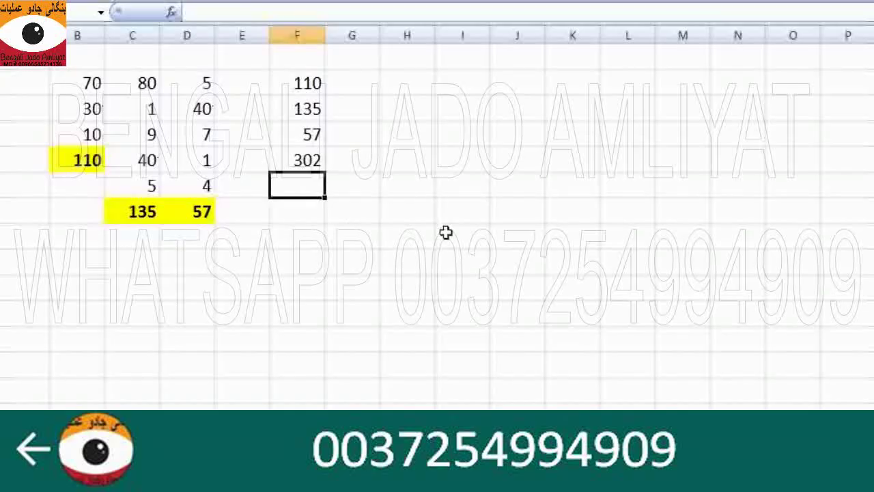
text(-3)
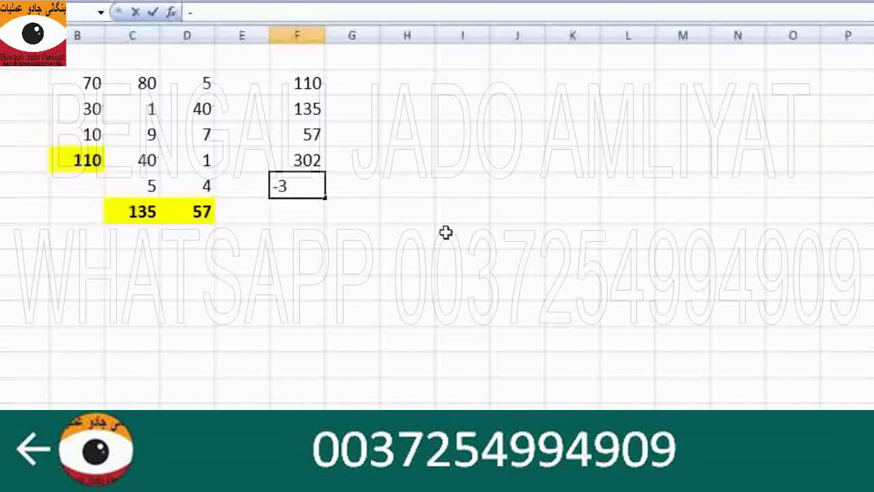
text(0)
key(Return)
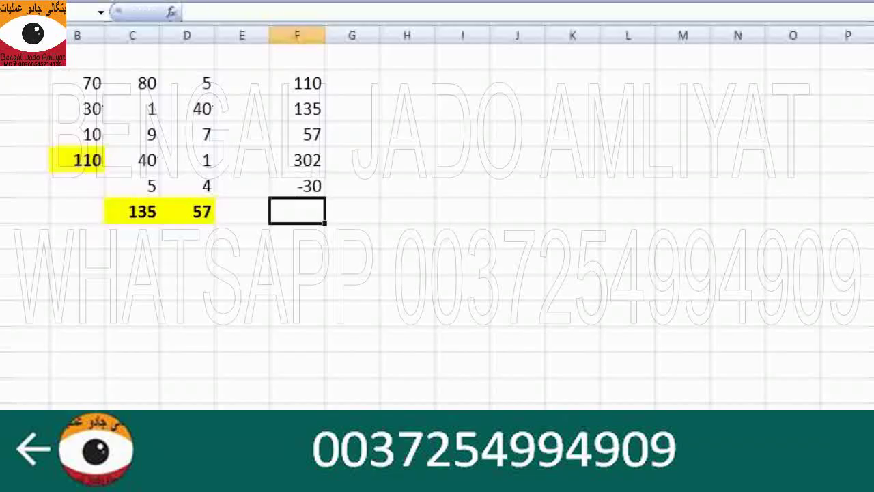
key(alt+equal)
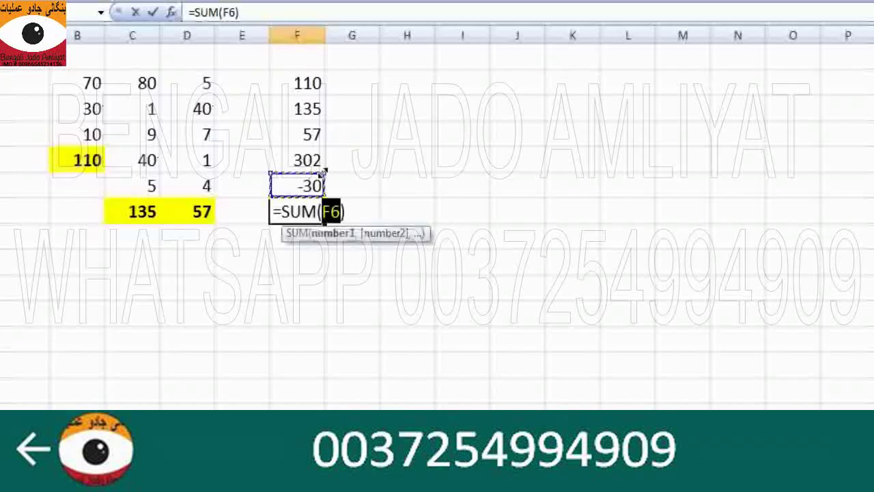
shift+click(323, 159)
key(Return)
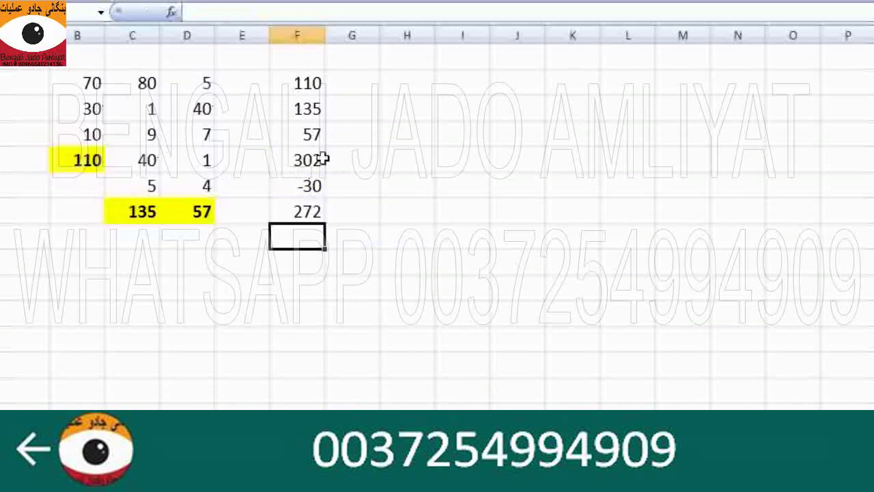
click(303, 211)
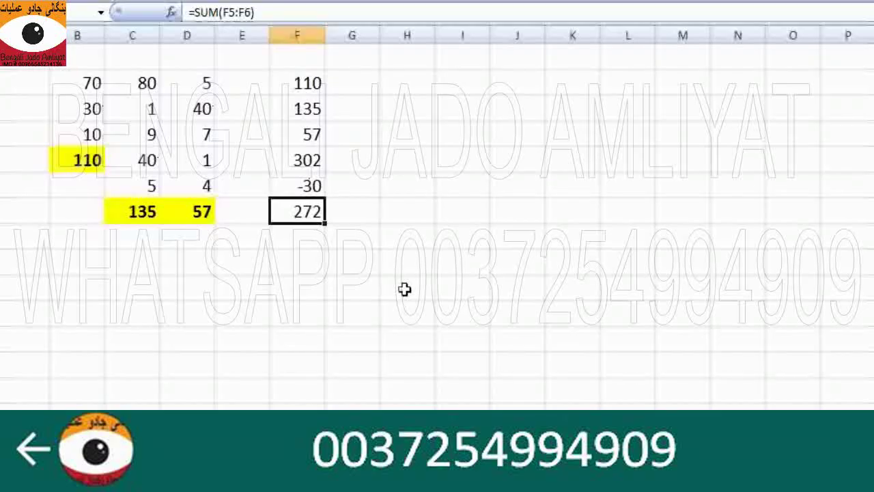
Step: Divide the reduced total by 4 with the formula =F7/4 in cell F8
click(295, 238)
click(293, 209)
click(295, 238)
text(=)
key(Up)
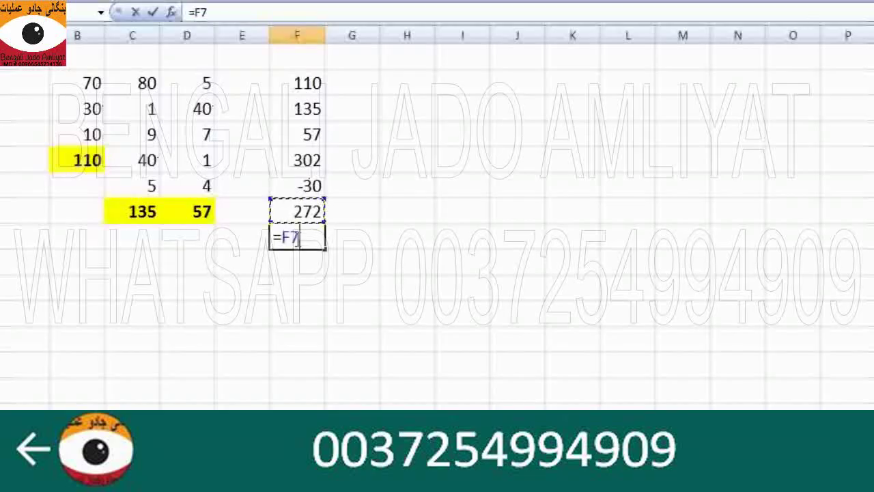
text(4)
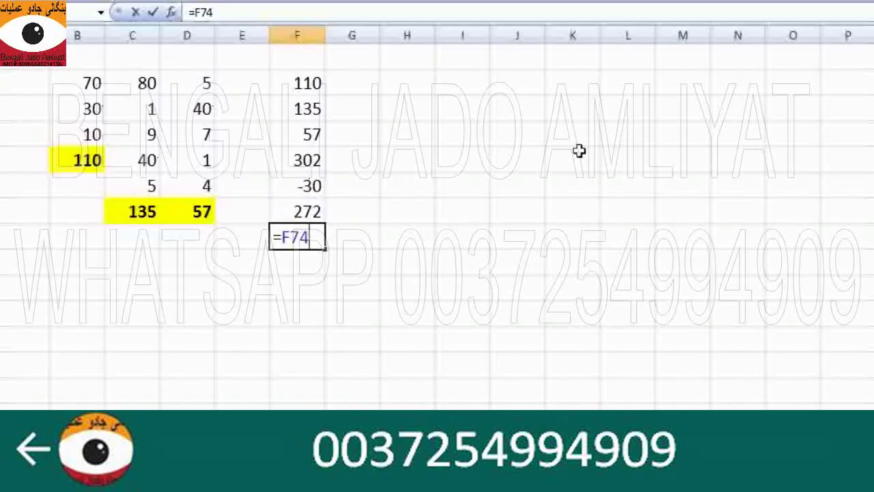
key(BackSpace)
text(/4)
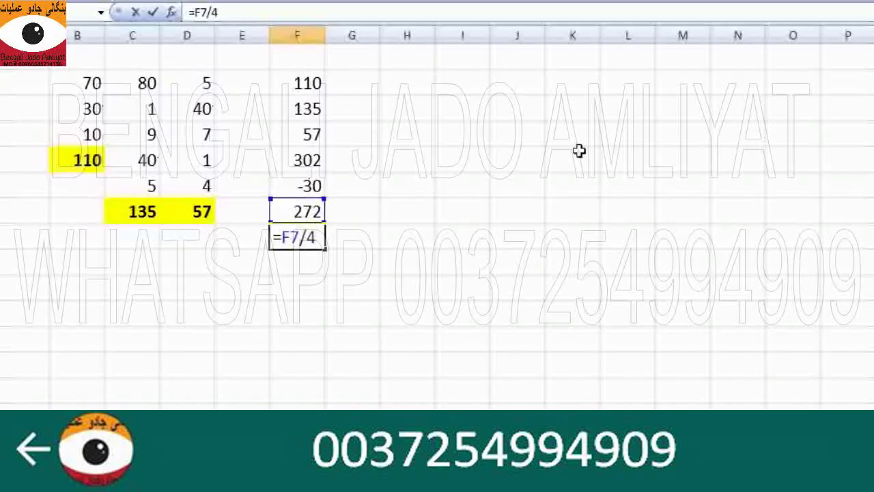
key(Return)
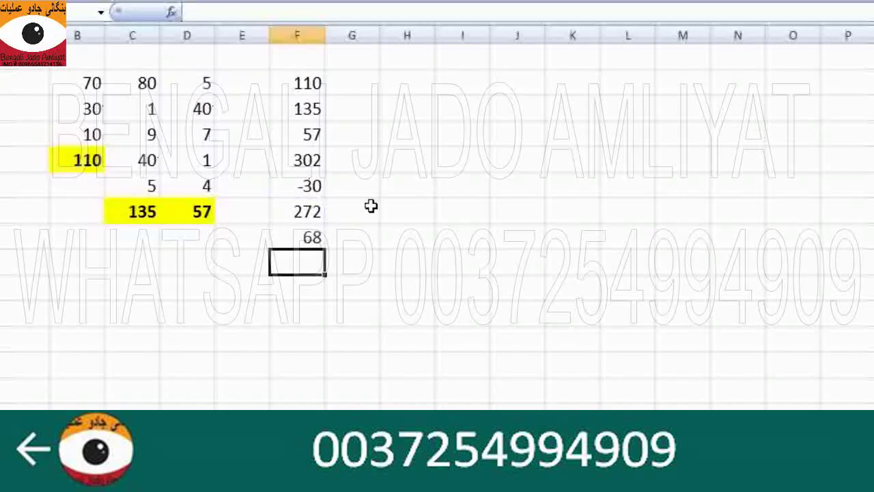
Step: Format the quotient in cell F8 to show two decimal places
click(292, 238)
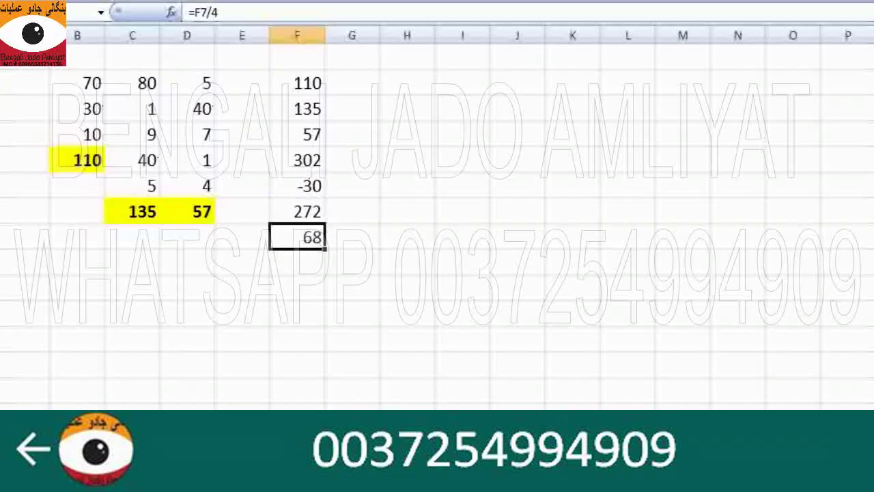
key(alt+h)
key(0)
key(alt+h)
key(0)
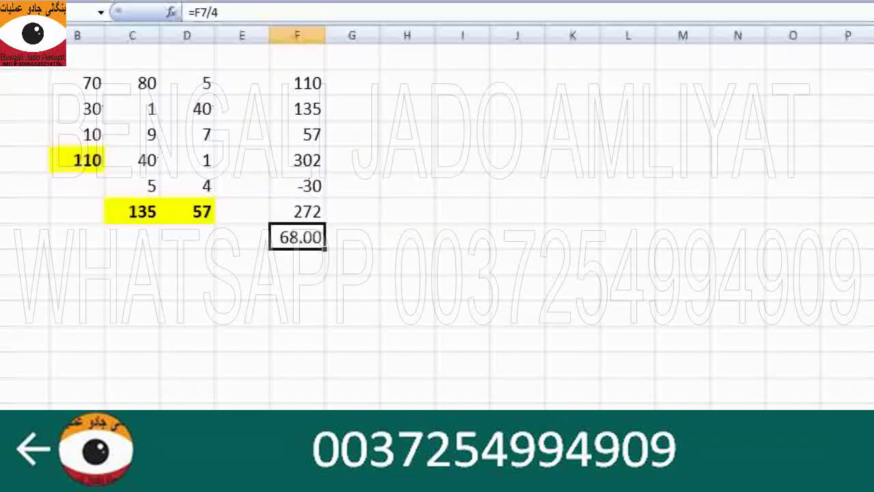
Step: Apply all borders to the empty range H3:K6 to make a four-by-four grid
click(387, 238)
click(292, 241)
click(420, 109)
drag(445, 120, 559, 187)
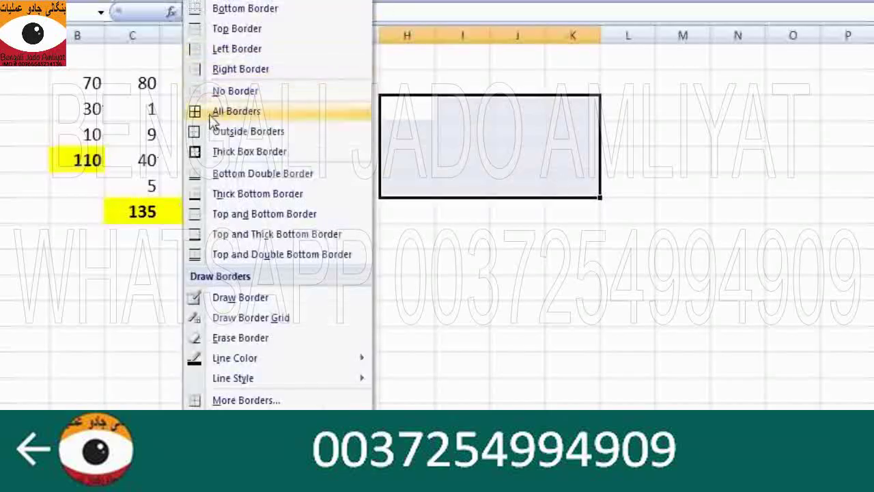
click(216, 112)
Step: Merge and center cells H2:K2 above the grid and enter the heading 786
drag(428, 82, 567, 74)
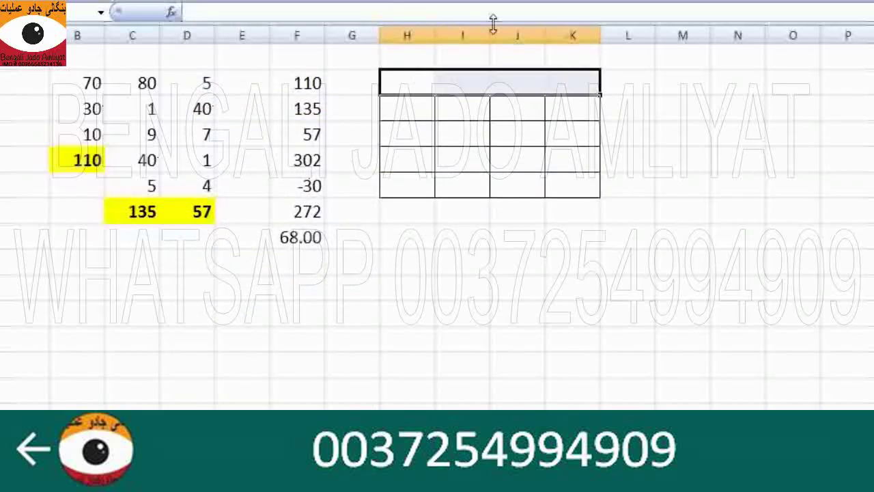
key(alt+h)
text(mc)
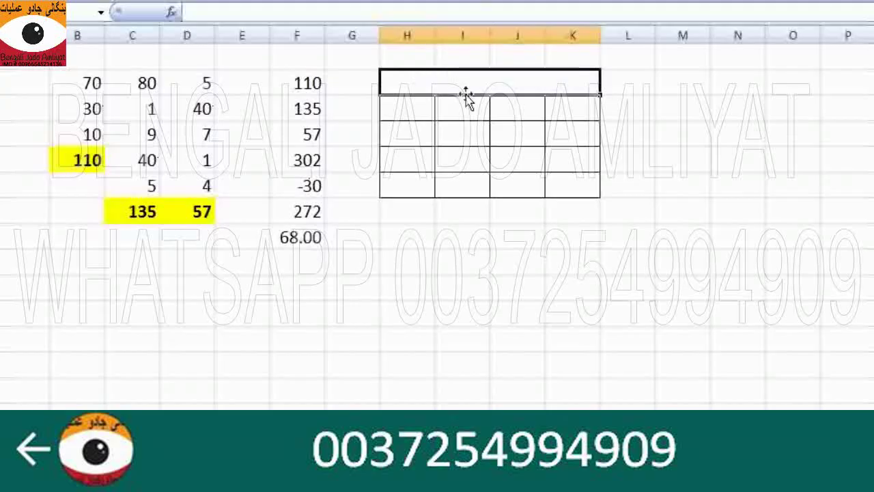
text(786)
key(Return)
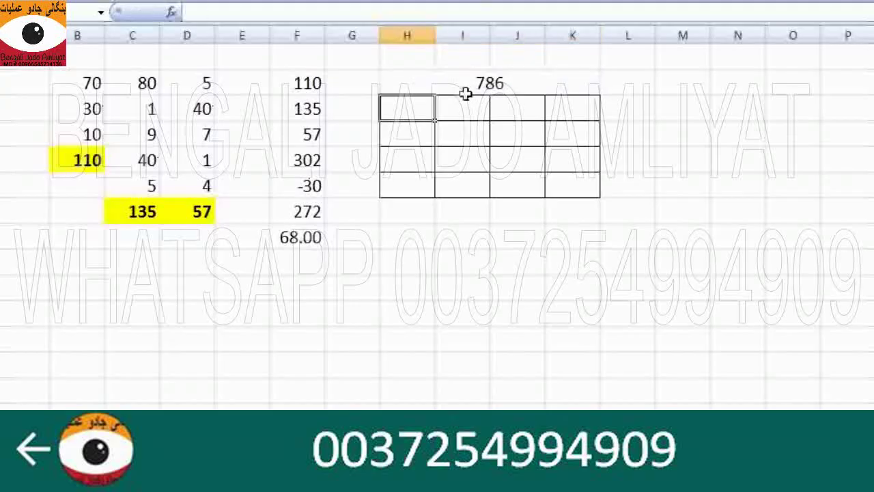
Step: Enter the grid's first four numbers: 68 in K3, 69 in I4, 70 in H5 and 71 in J6
click(571, 111)
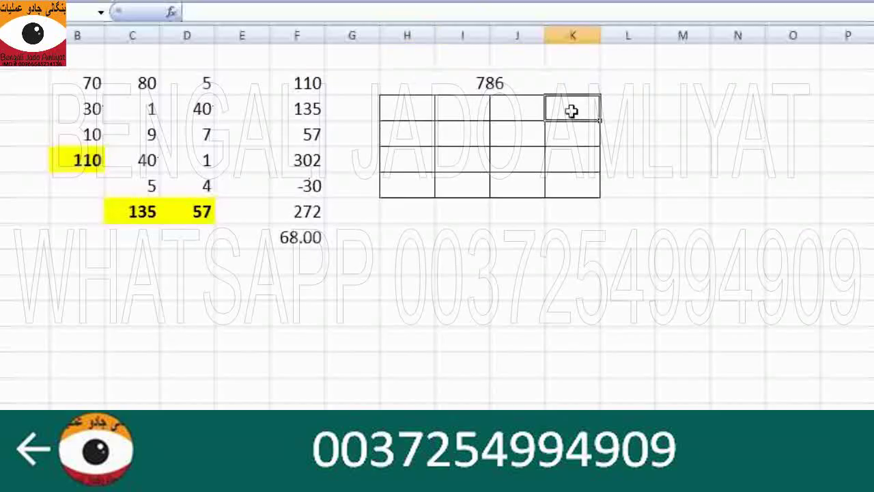
text(68)
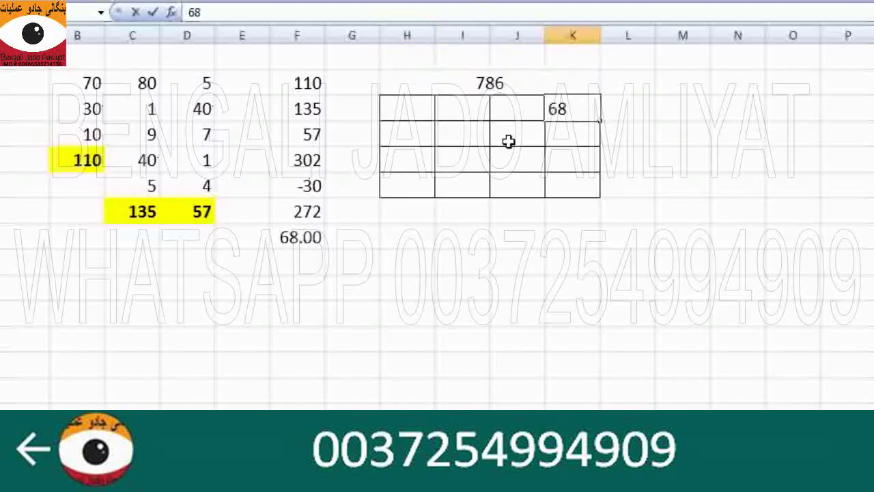
click(444, 138)
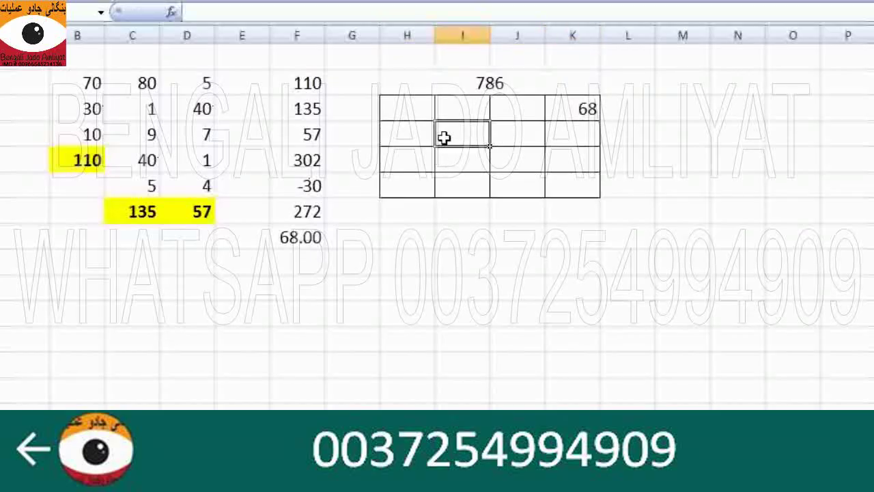
text(69)
click(392, 162)
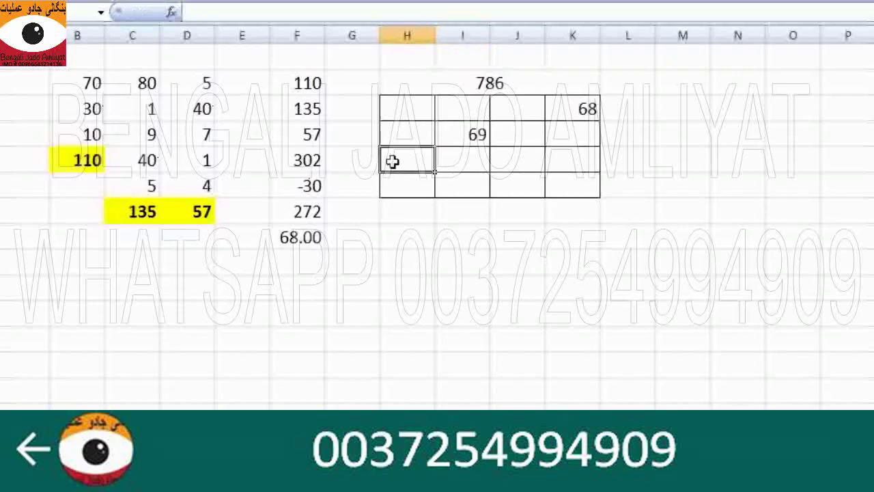
text(70)
click(505, 185)
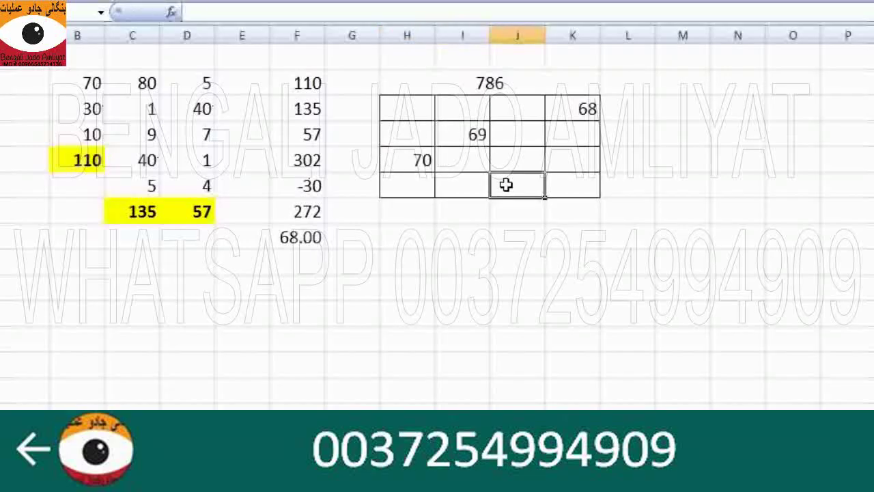
text(71)
Step: Continue the grid sequence with 72 in I6, 73 in K5, 74 in J4 and 75 in H3
click(471, 184)
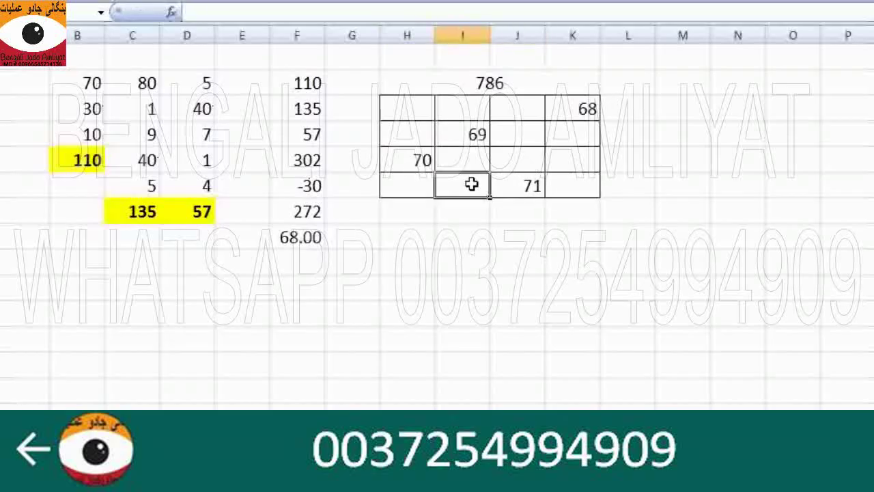
text(71)
key(BackSpace)
text(2)
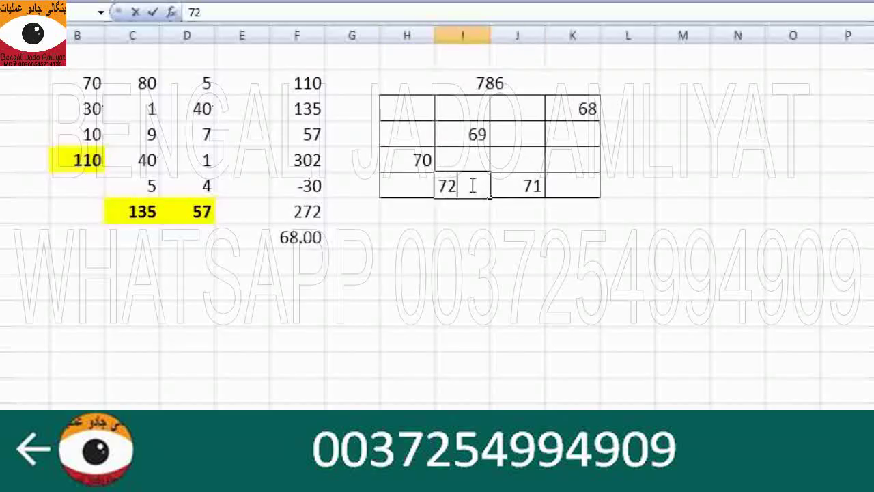
click(564, 163)
text(73)
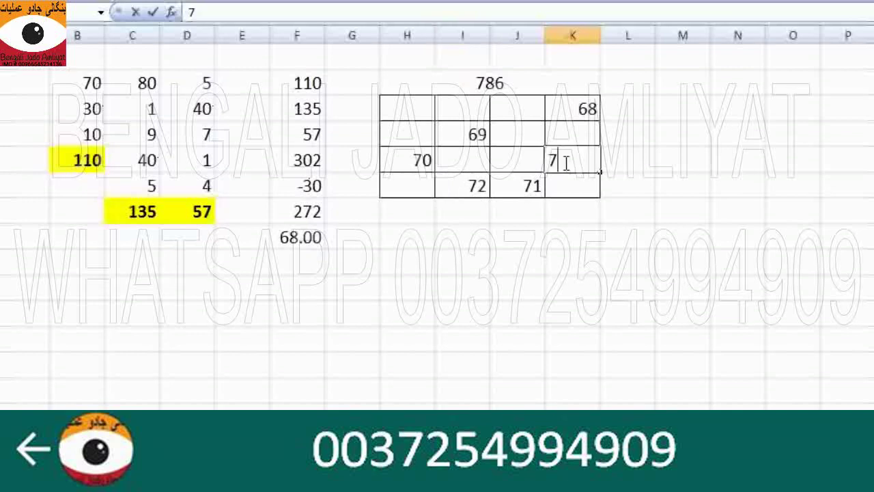
click(522, 134)
text(74)
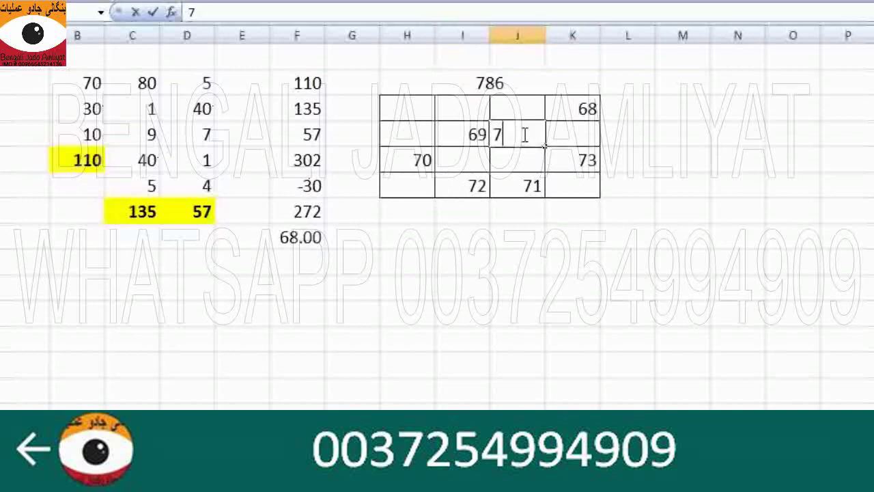
click(413, 109)
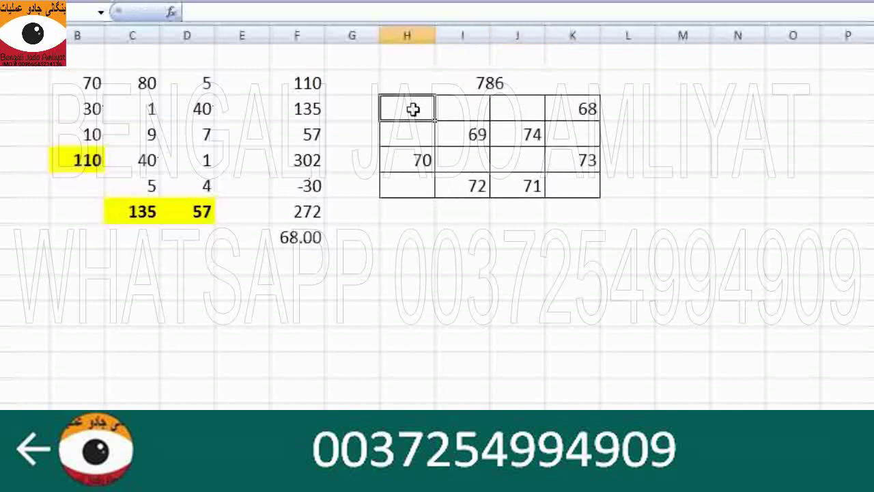
text(75)
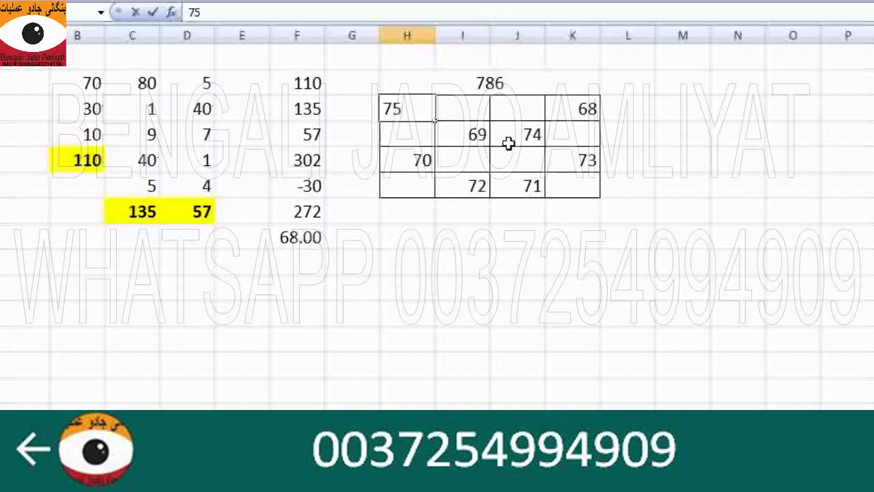
Step: Continue the grid sequence with 76 in J5, 77 in H6, 78 in I3 and 79 in K4
click(513, 161)
text(76)
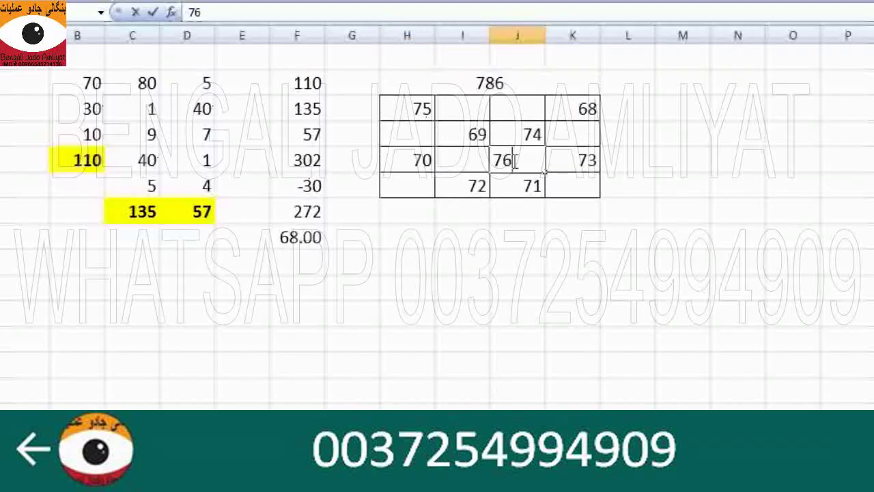
click(409, 187)
text(77)
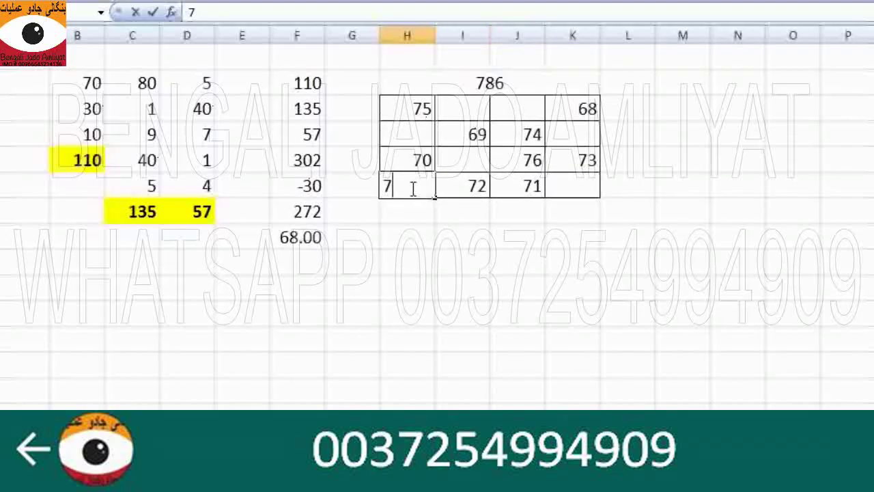
click(472, 105)
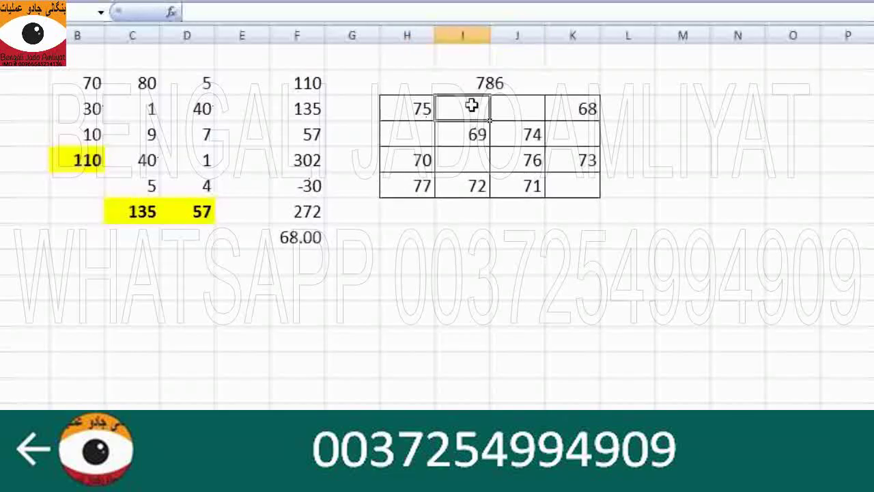
text(78)
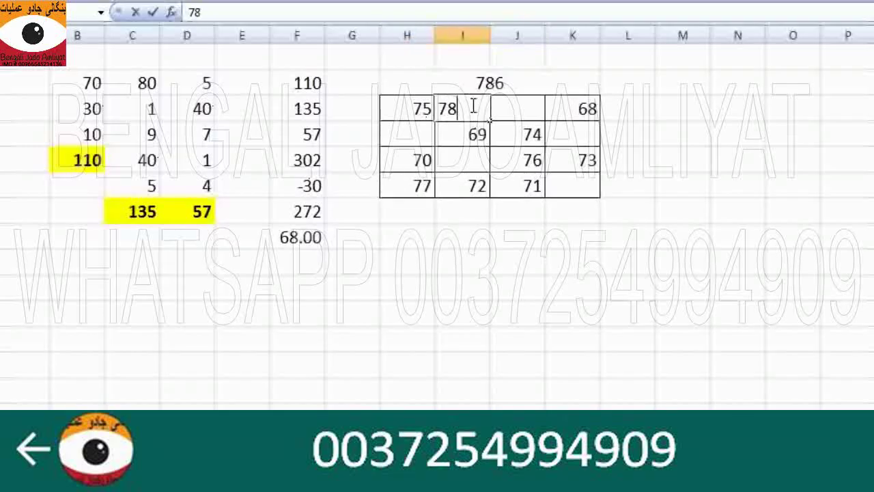
click(569, 134)
text(79)
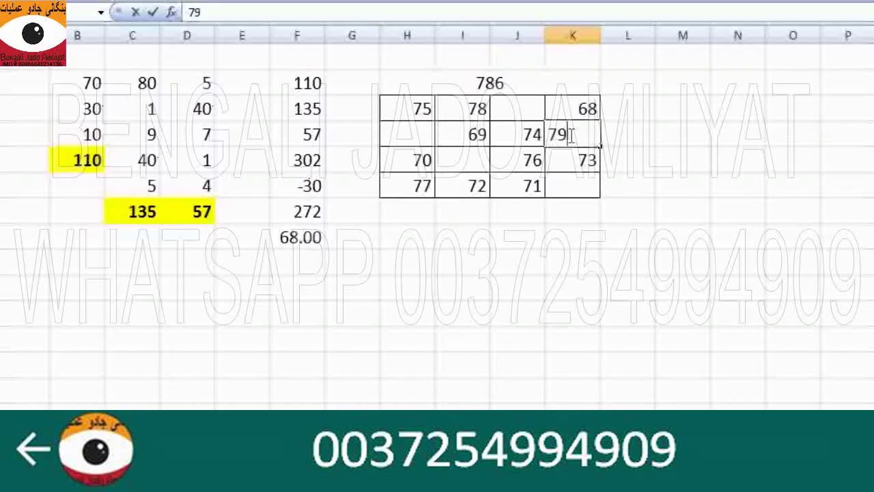
Step: Fill the remaining grid cells with 80 in H4, 81 in J3, 82 in K6 and 83 in I5
click(408, 134)
text(80)
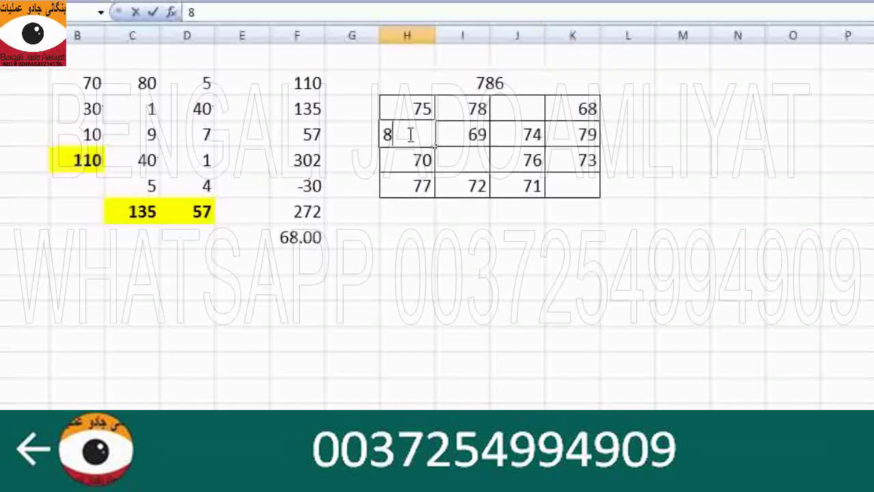
click(517, 110)
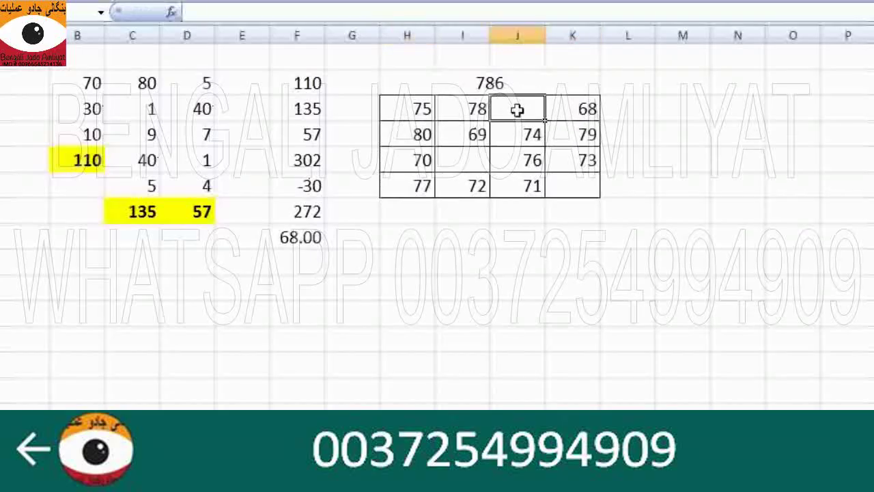
text(81)
click(578, 192)
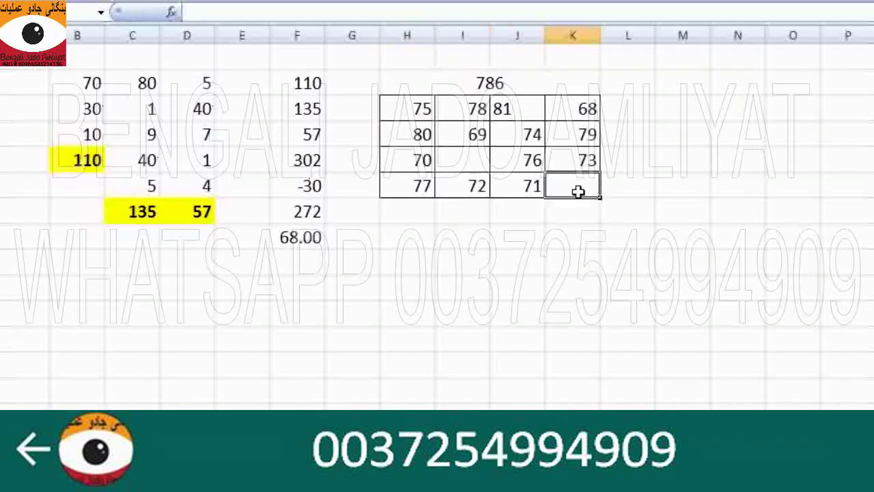
text(82)
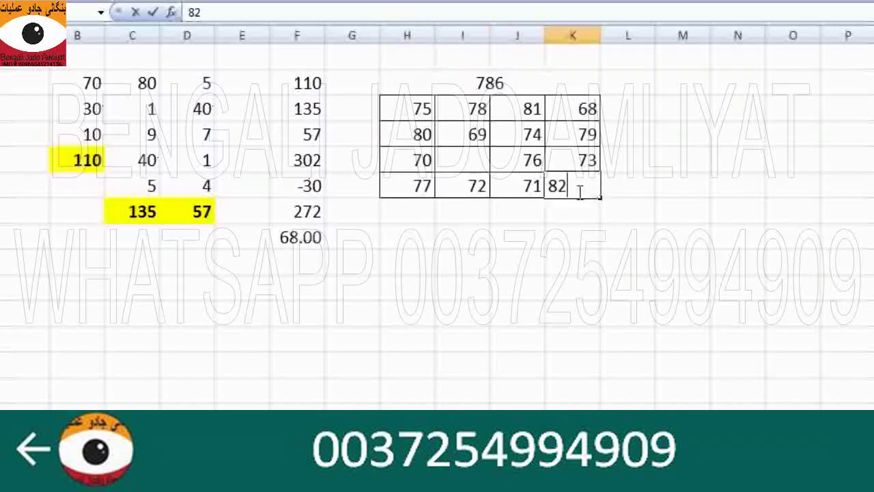
click(465, 161)
text(83)
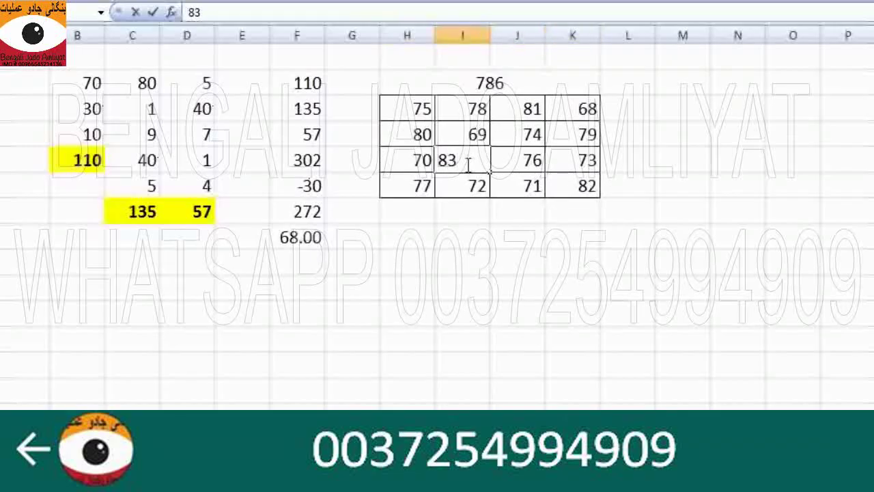
click(467, 176)
Step: Total the grid's first column in cell H7 with the formula =SUM(H3:H6), leaving out the merged heading
click(418, 208)
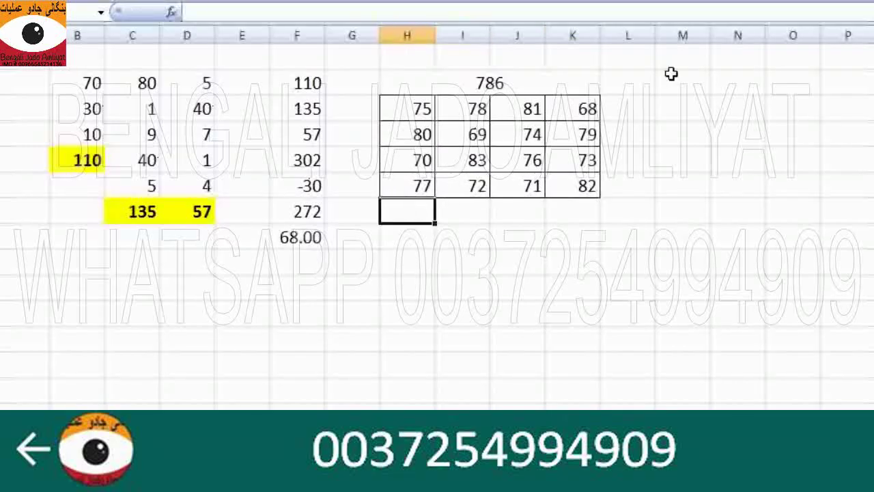
key(alt+equal)
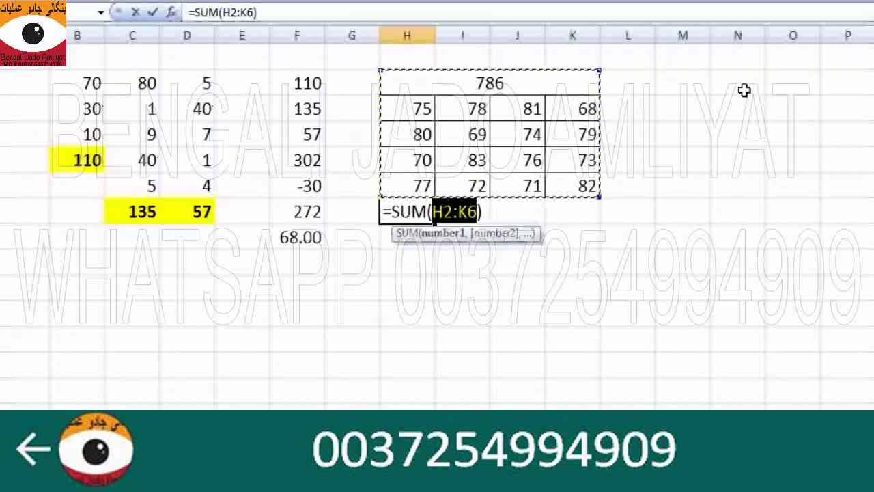
drag(600, 70, 447, 88)
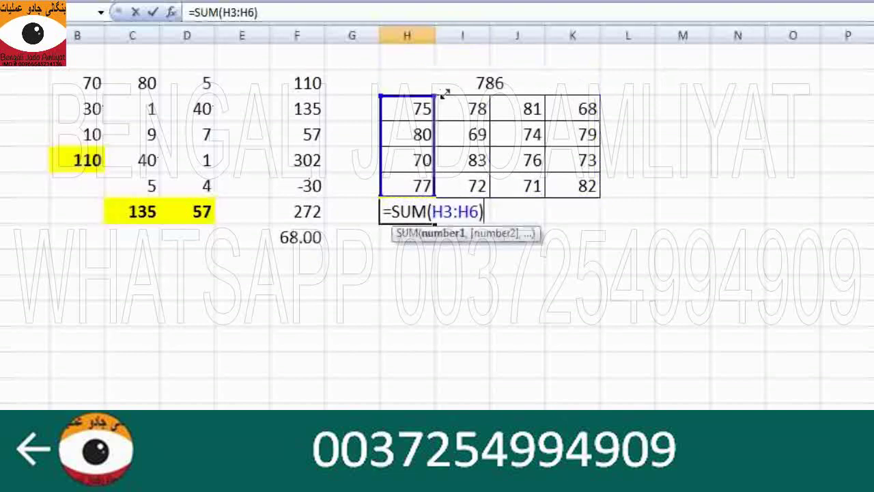
key(Return)
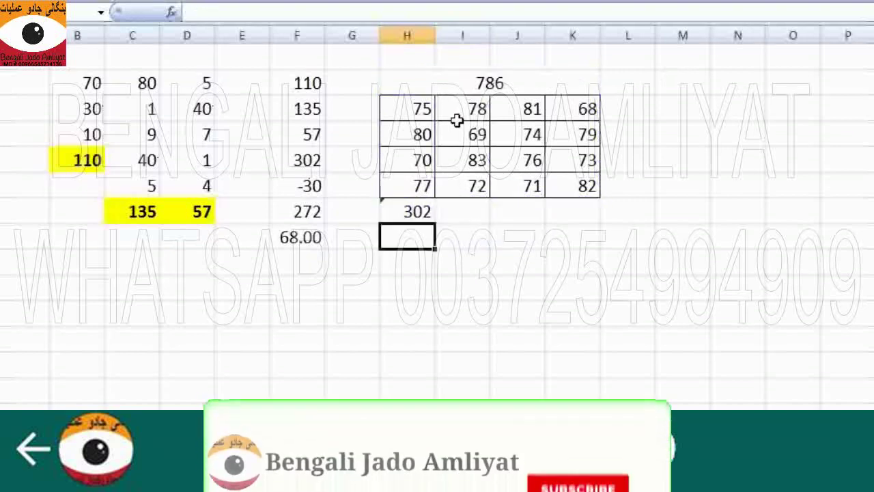
Step: Highlight the grand total in cell F5 with the yellow fill
click(408, 208)
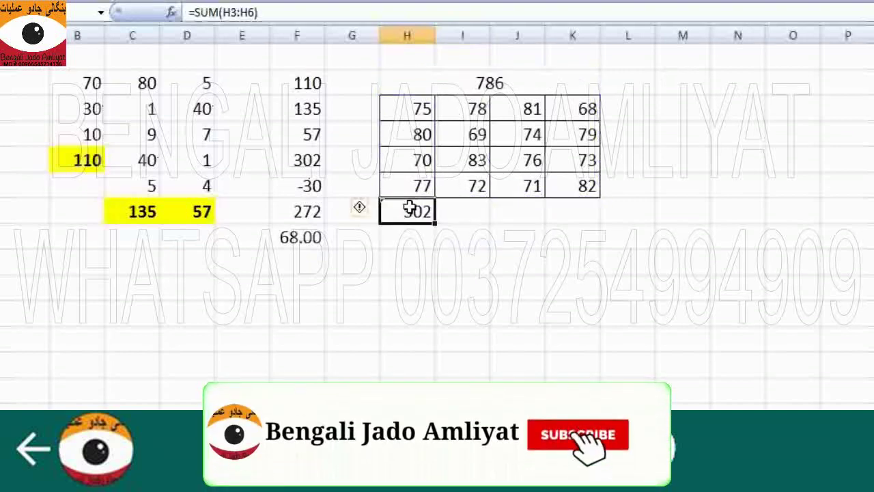
click(303, 158)
key(F4)
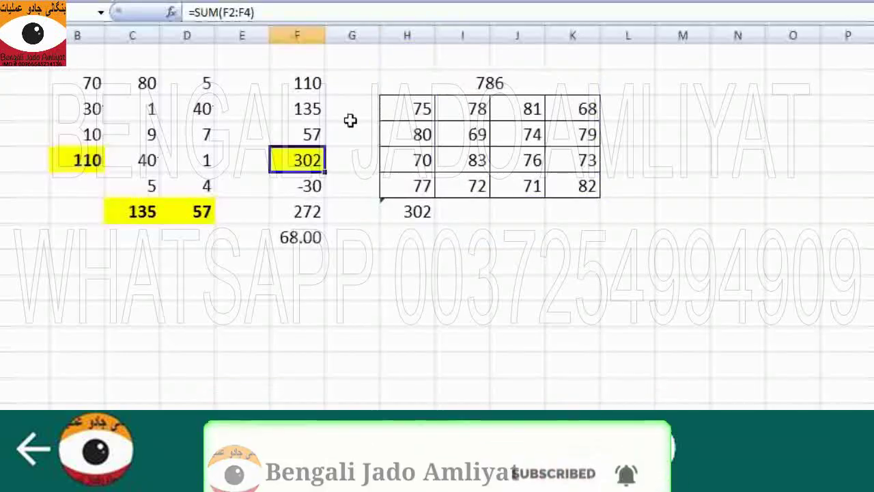
Step: Copy the sum formula in H7 across to K7 and compare the column totals with the grand total in F5
click(400, 208)
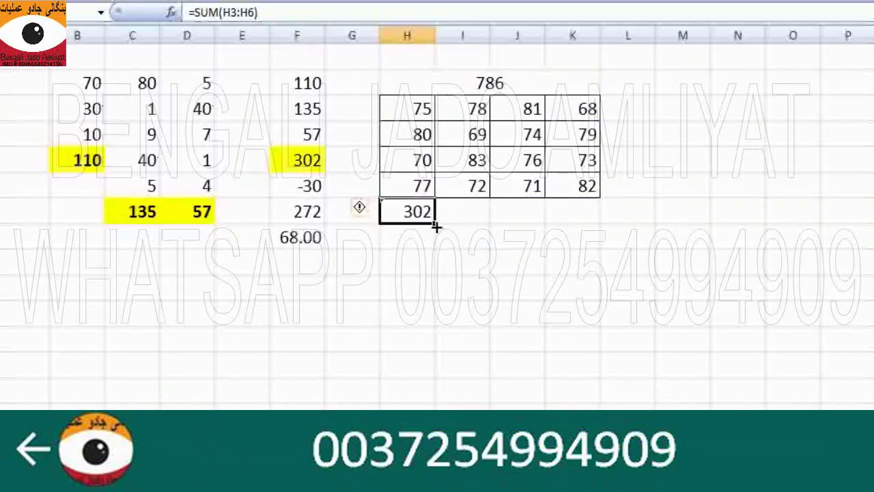
drag(435, 224, 415, 117)
drag(470, 205, 464, 109)
drag(517, 200, 516, 85)
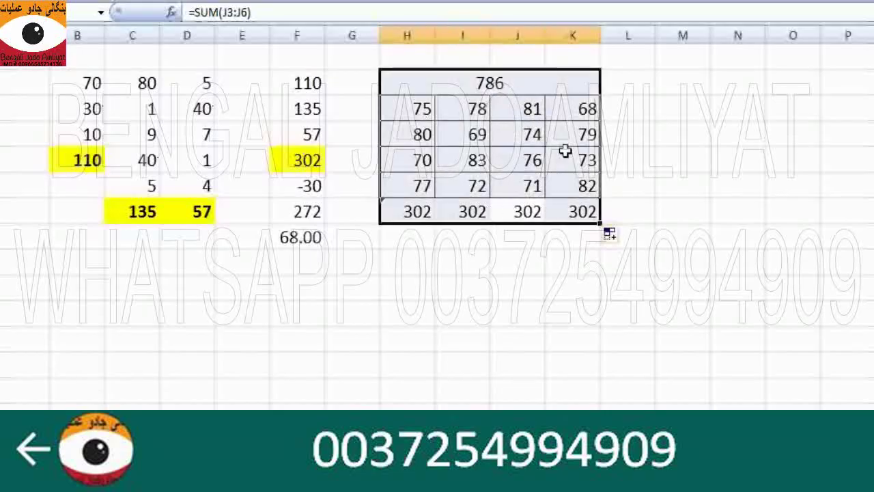
drag(571, 101, 567, 209)
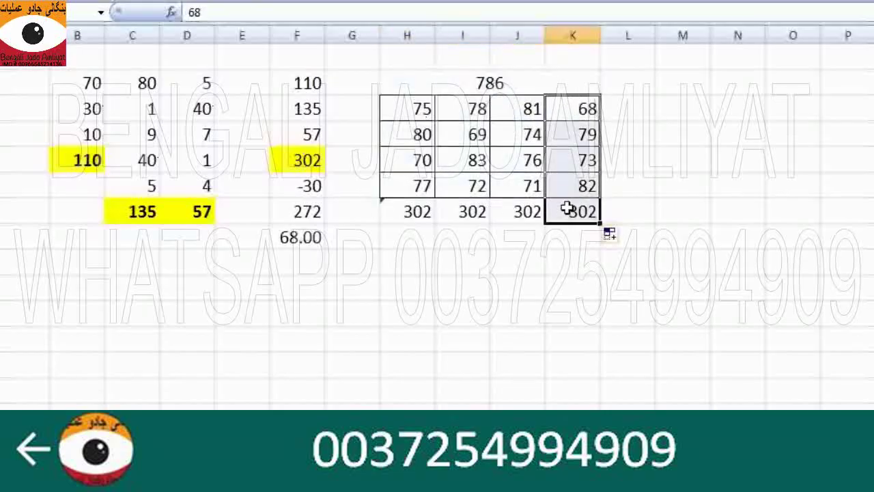
click(316, 159)
click(403, 206)
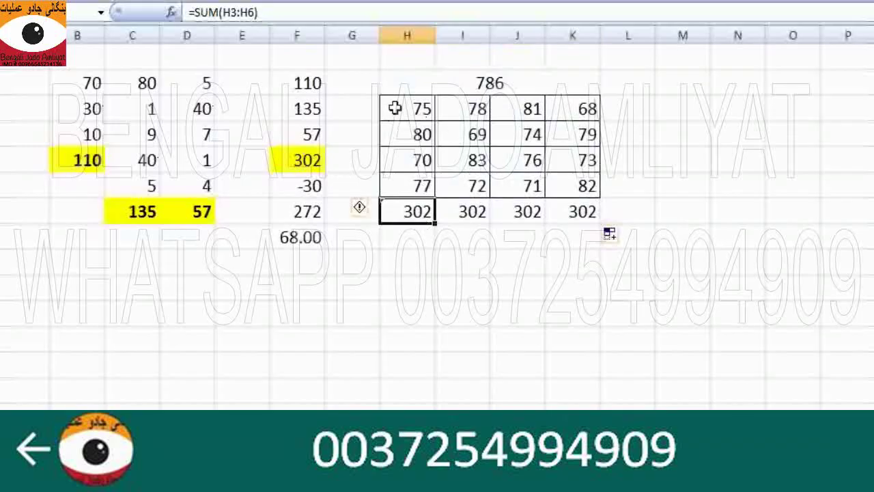
Step: Total the grid's first row in cell L3 with the formula =SUM(H3:K3)
drag(396, 109, 398, 211)
drag(608, 111, 424, 111)
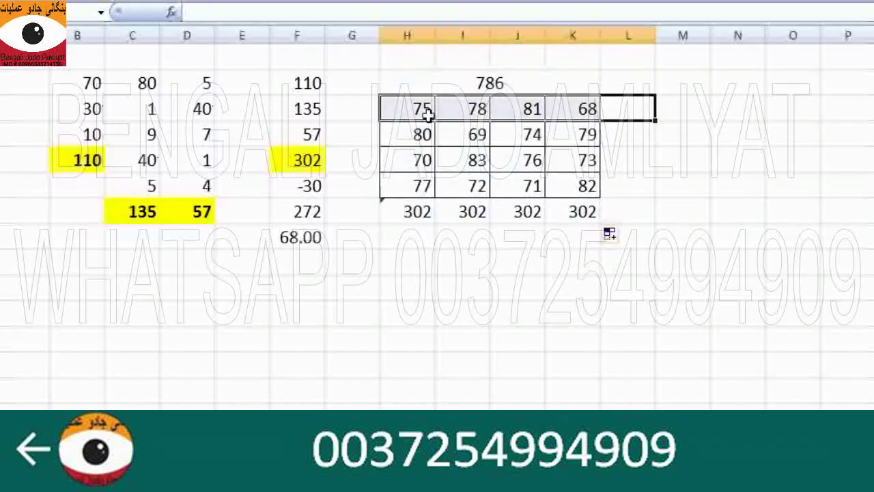
click(628, 107)
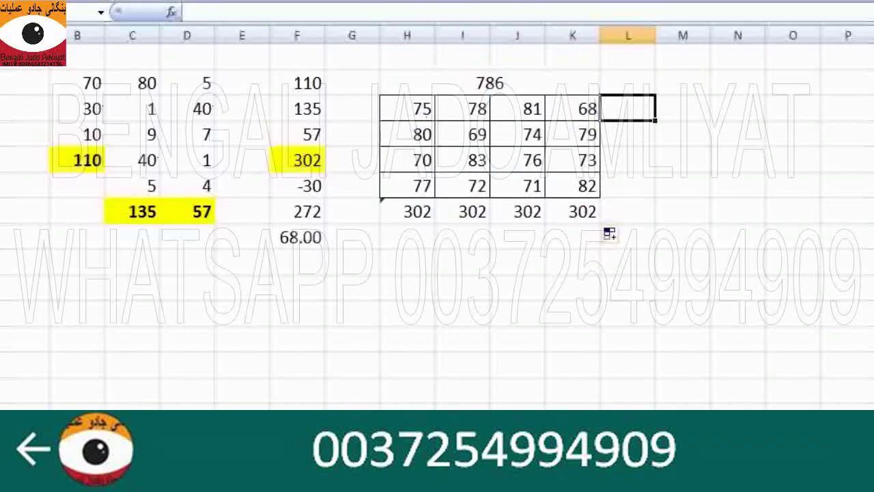
key(alt+equal)
key(Return)
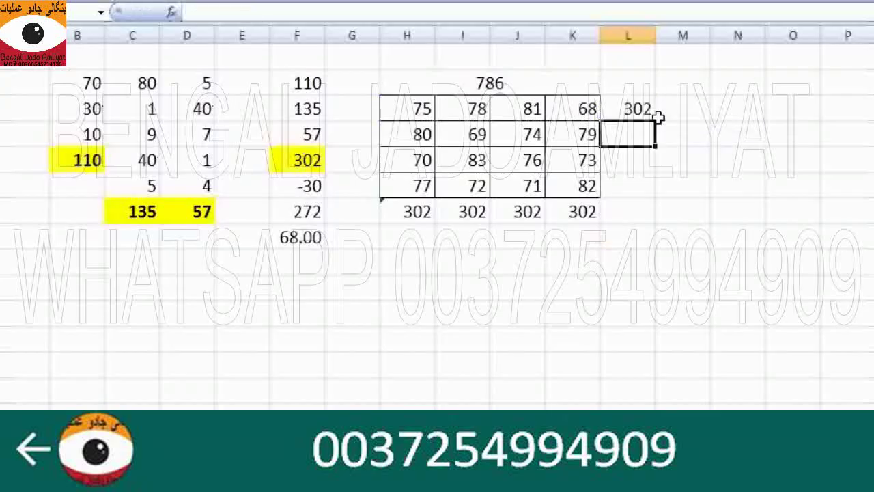
Step: Copy the row sum formula in L3 down to L6 to check the remaining grid rows
click(651, 113)
drag(656, 121, 652, 199)
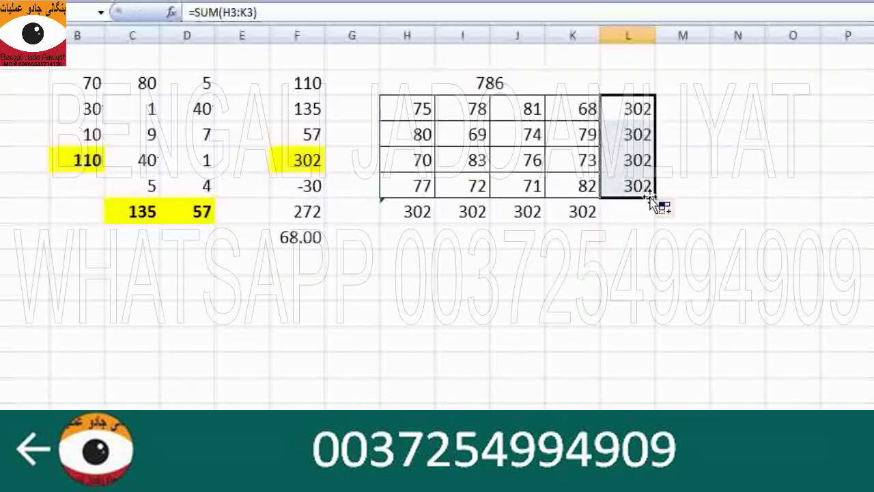
click(722, 133)
click(642, 113)
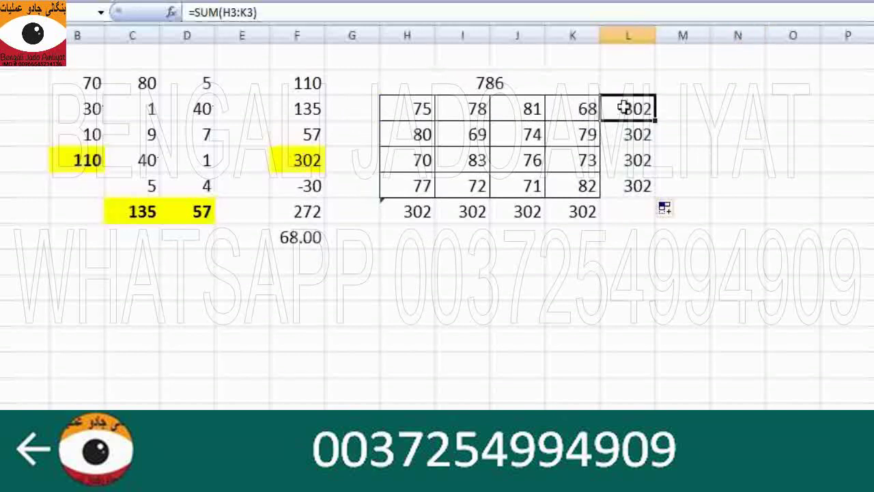
Step: Clear the row totals in L3:L6 and return to the first cell of the sheet
drag(624, 107, 631, 189)
key(Delete)
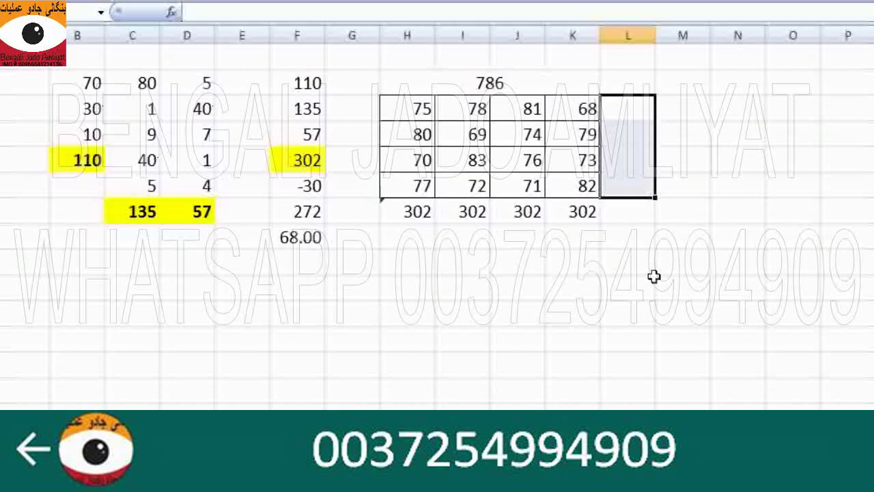
click(622, 108)
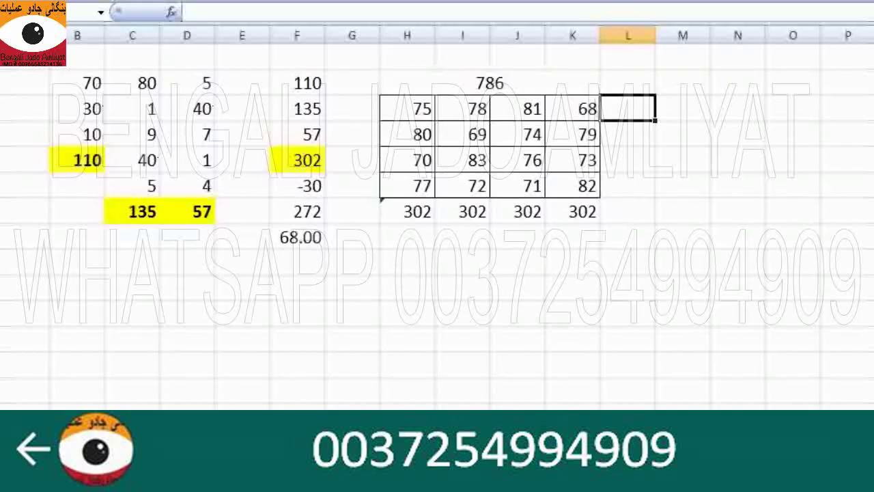
key(ctrl+Home)
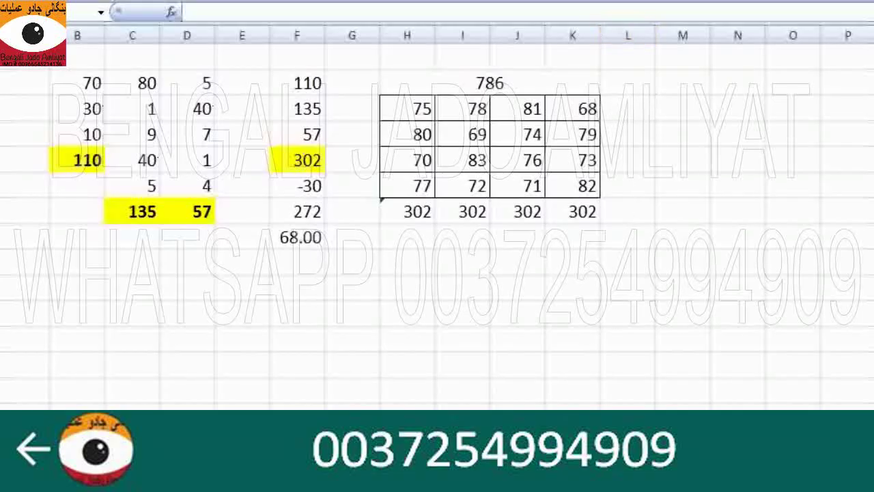